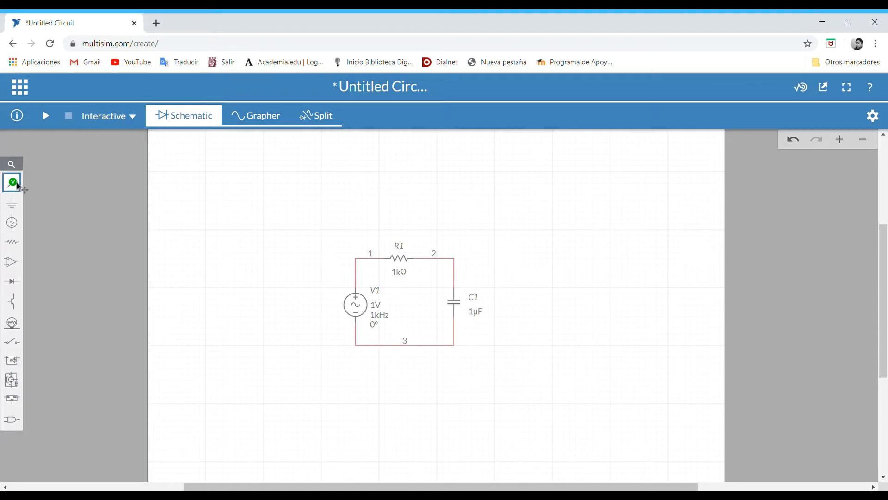
# - Place one voltage probe on the wire between V1 and R1 and another on the wire between R1 and C1
pyautogui.click(12, 182)
pyautogui.click(45, 212)
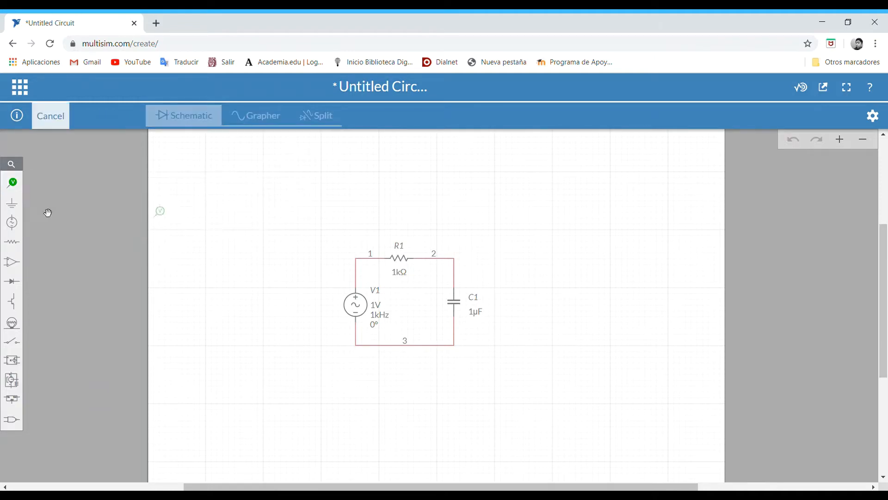
pyautogui.click(372, 254)
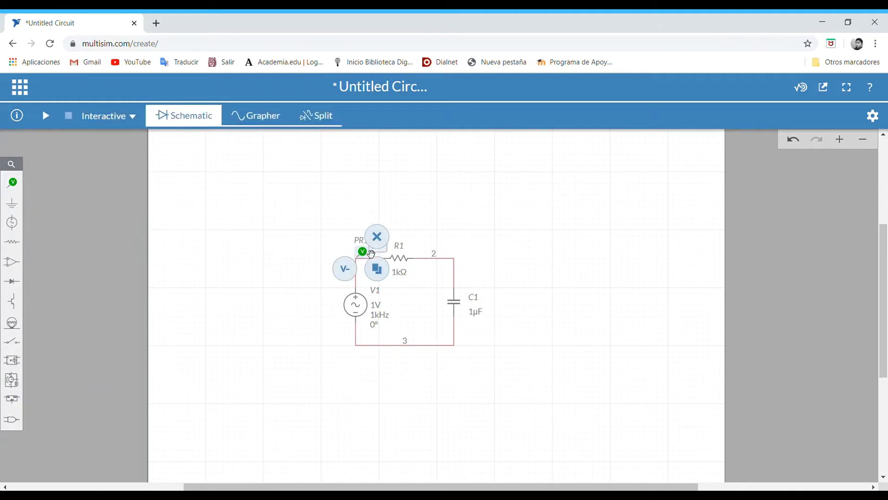
pyautogui.click(9, 189)
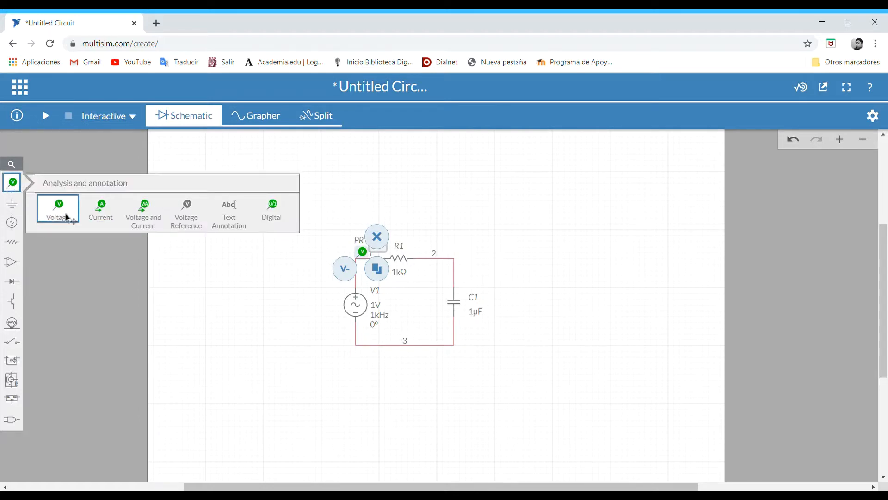
pyautogui.click(68, 218)
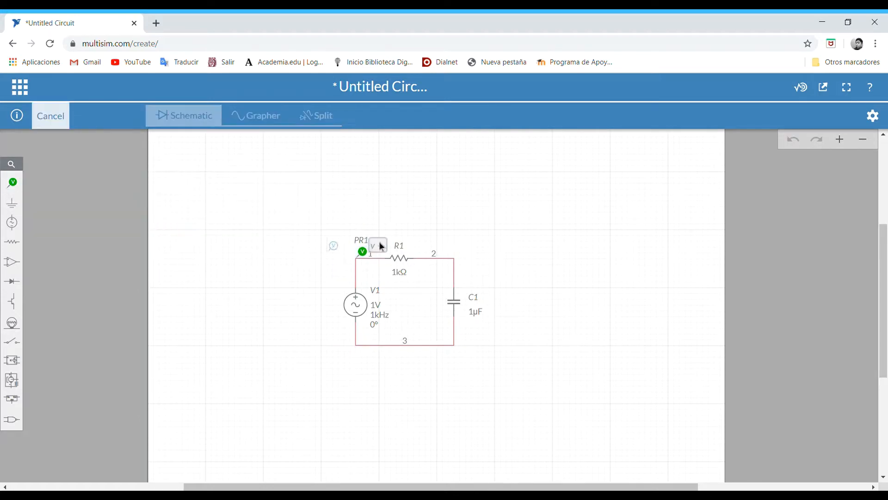
pyautogui.click(472, 254)
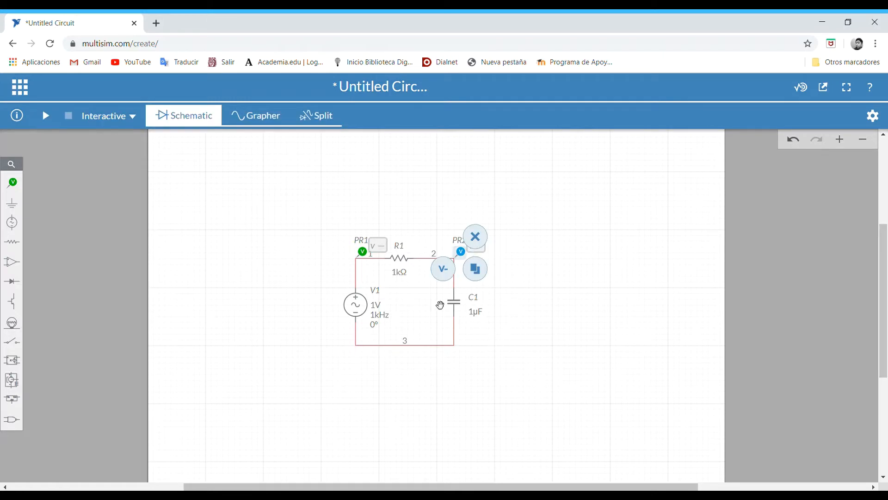
pyautogui.click(580, 398)
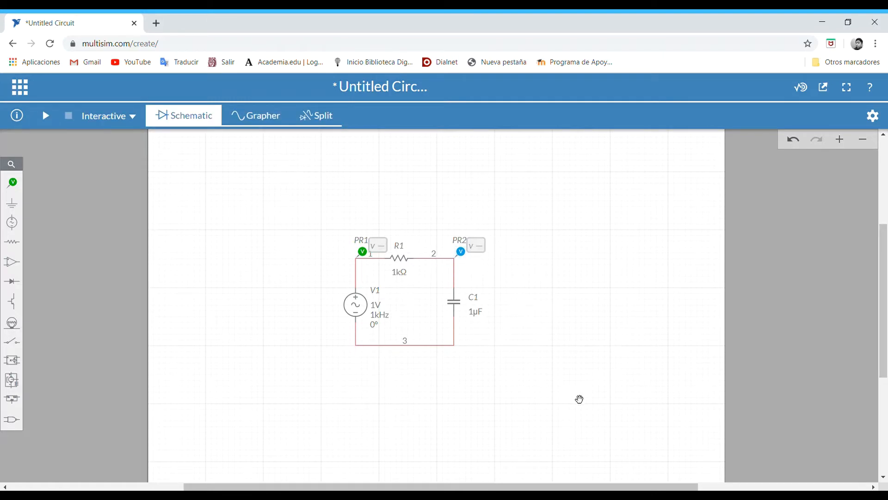
# - Show the schematic and graph side by side, and run the interactive simulation briefly before stopping it
pyautogui.click(322, 118)
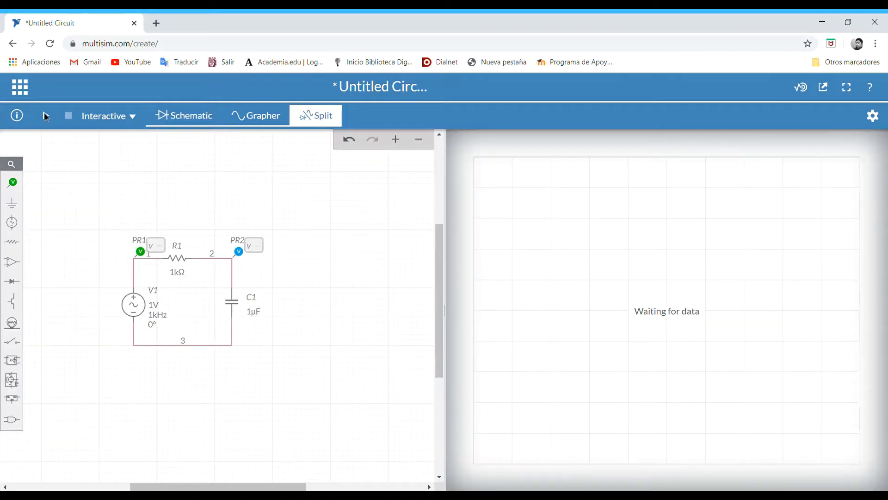
pyautogui.click(47, 117)
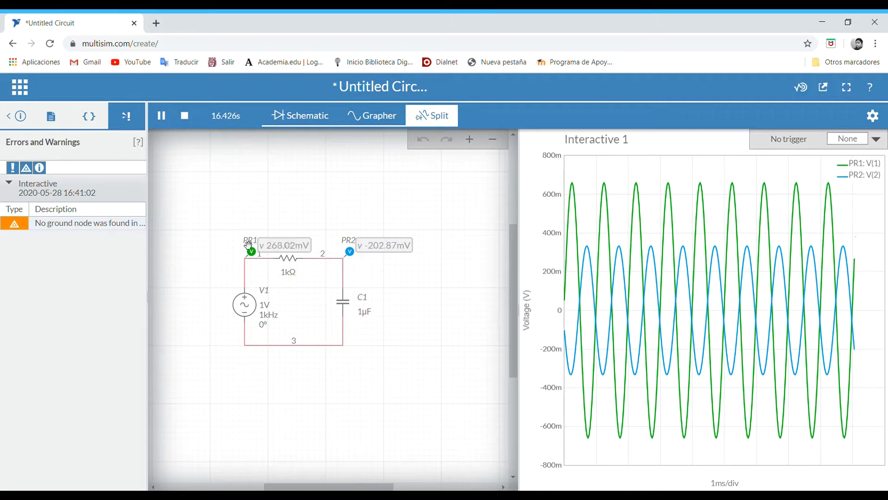
pyautogui.click(184, 115)
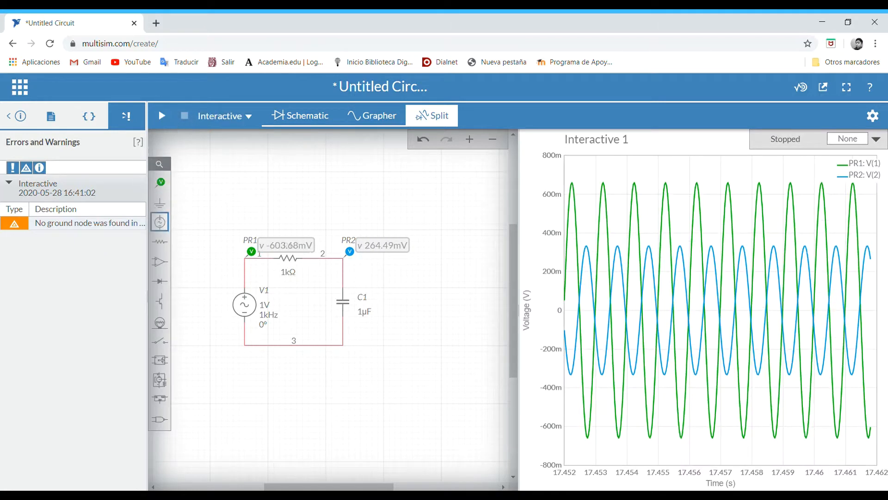
# - Add a ground symbol below the circuit and wire it to the lower wire joining V1 and C1
pyautogui.click(160, 203)
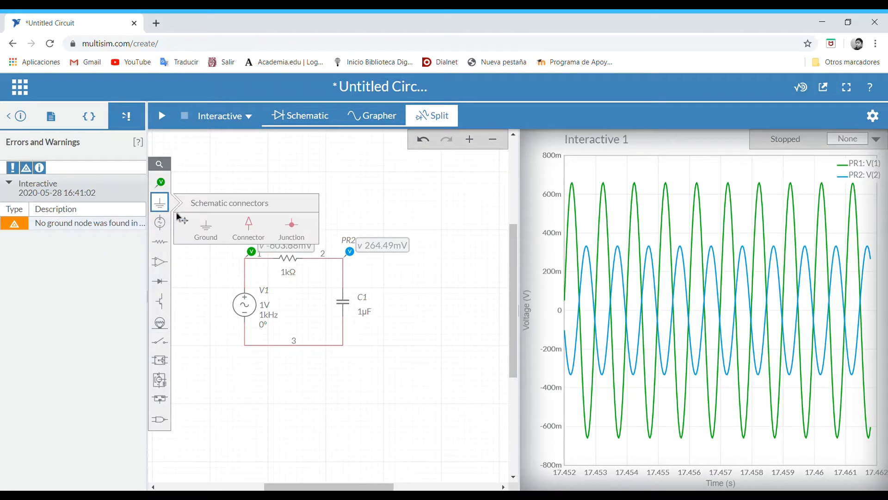
pyautogui.click(206, 227)
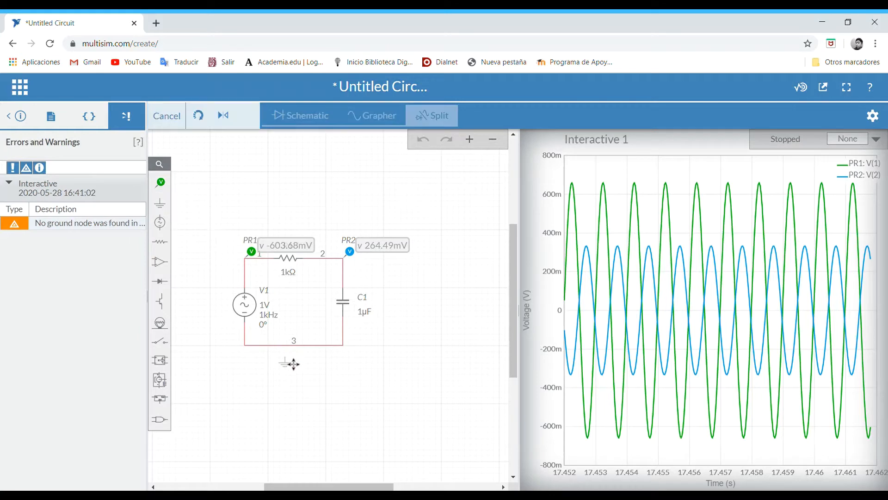
pyautogui.click(293, 364)
pyautogui.click(373, 369)
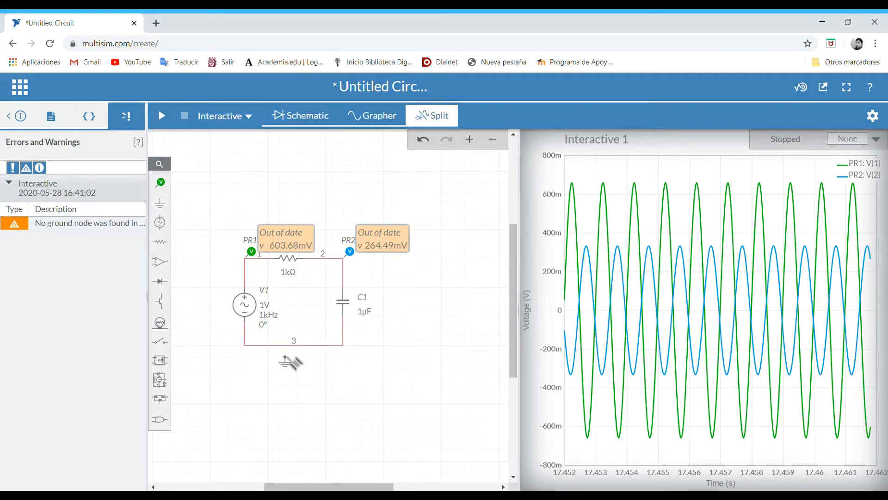
pyautogui.click(292, 362)
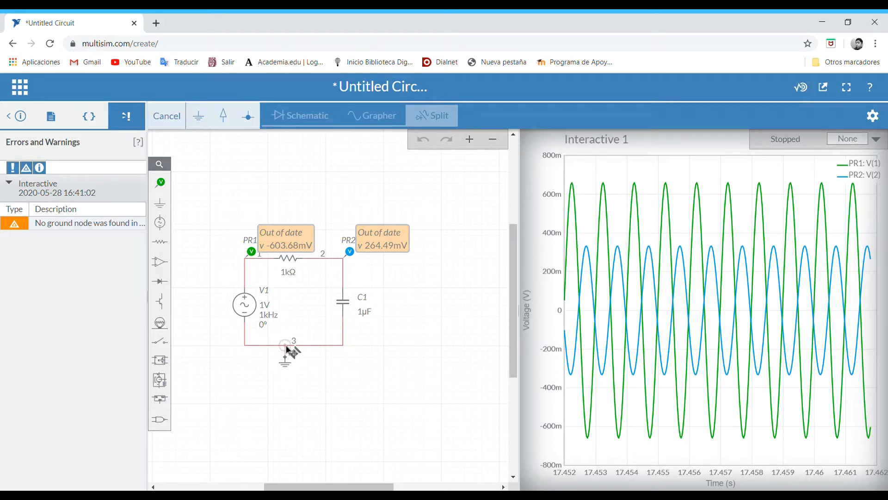
pyautogui.click(287, 347)
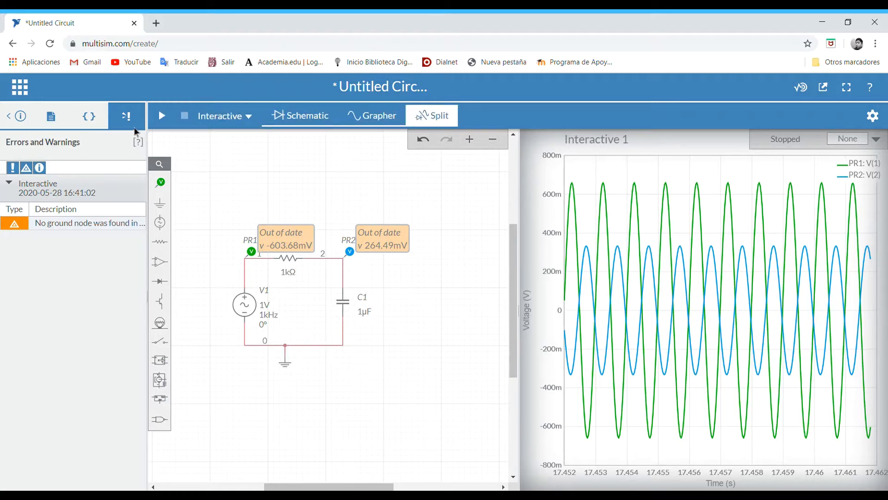
# - Rerun the interactive simulation with the grounded circuit and hide the errors and warnings list
pyautogui.click(161, 117)
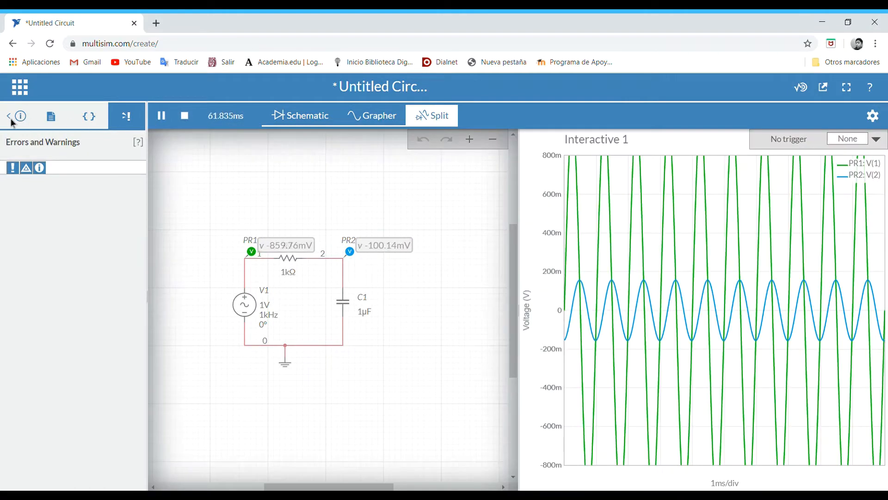
pyautogui.click(12, 123)
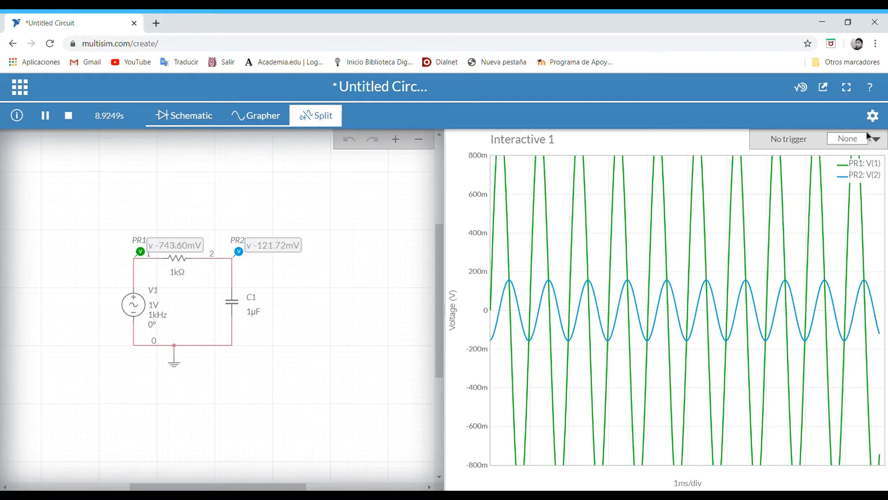
# - Open the interactive graph's settings and set its trigger mode to Auto
pyautogui.click(873, 117)
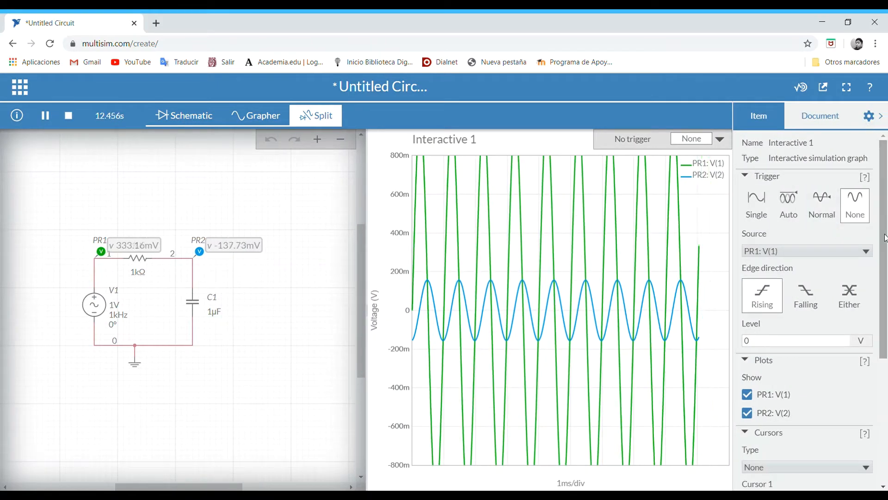
pyautogui.moveTo(884, 237); pyautogui.dragTo(871, 222)
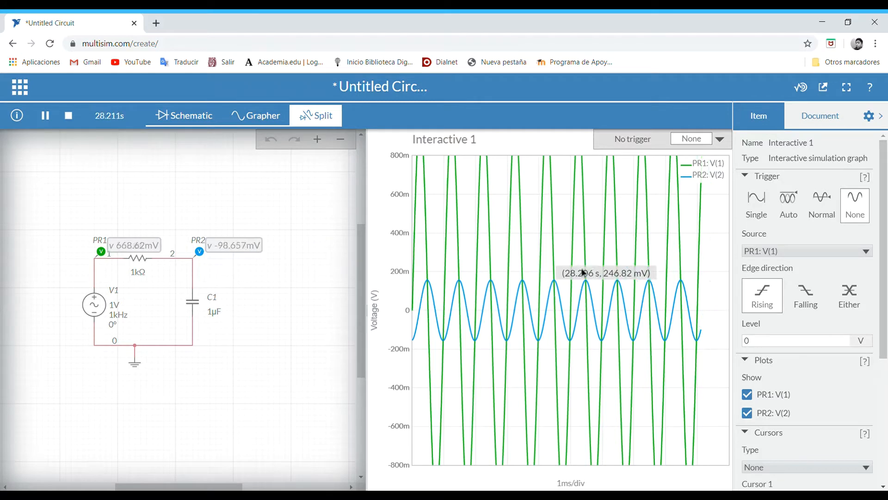
pyautogui.click(796, 210)
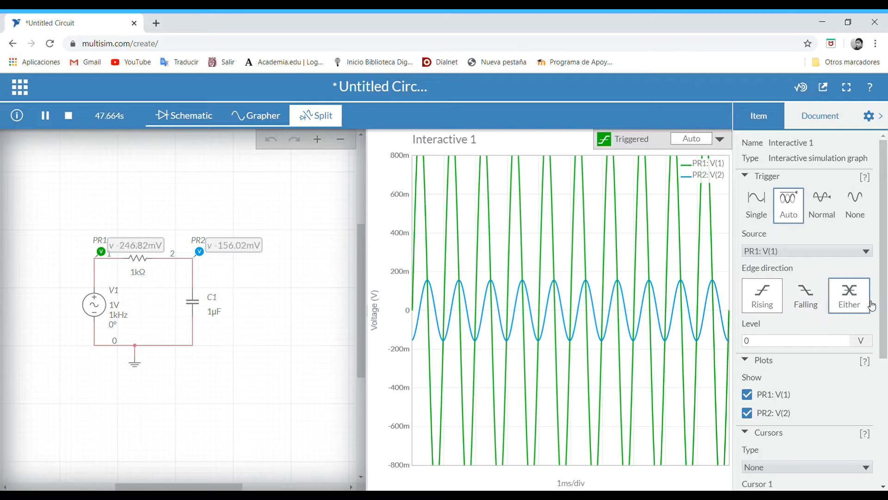
# - Hide the PR1: V(1) trace in the graph and show it again
pyautogui.moveTo(885, 305); pyautogui.dragTo(878, 382)
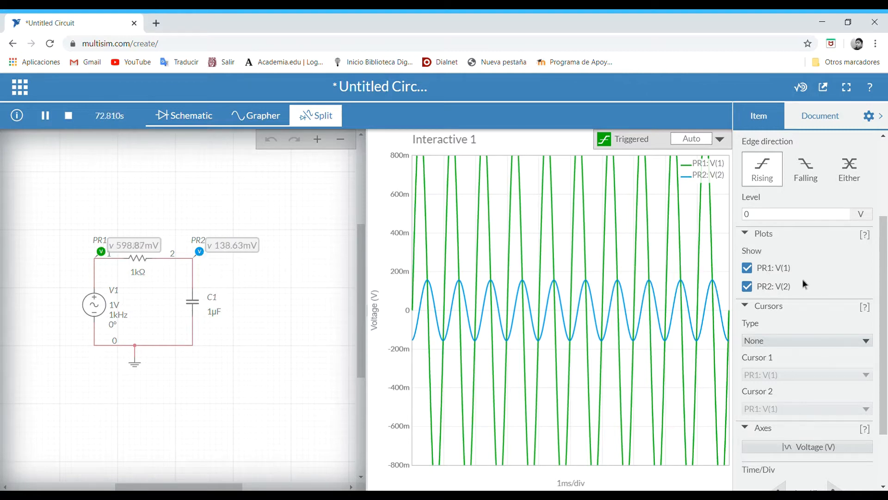
pyautogui.click(750, 268)
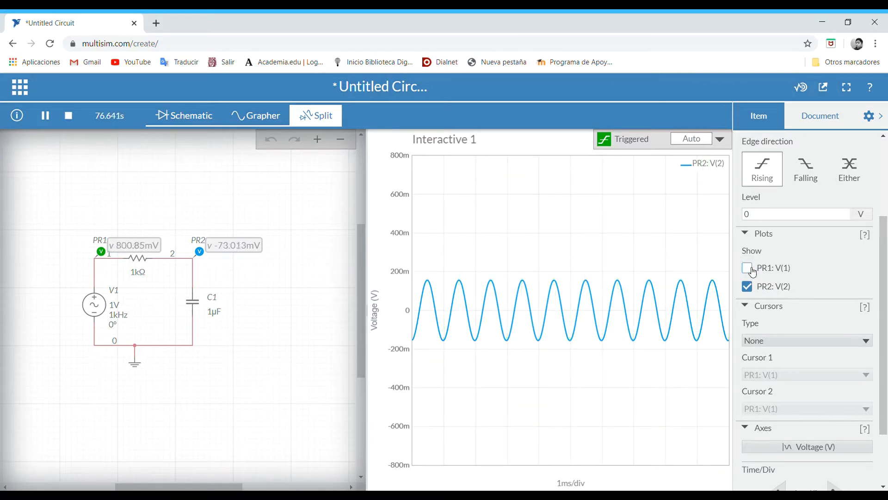
pyautogui.click(752, 270)
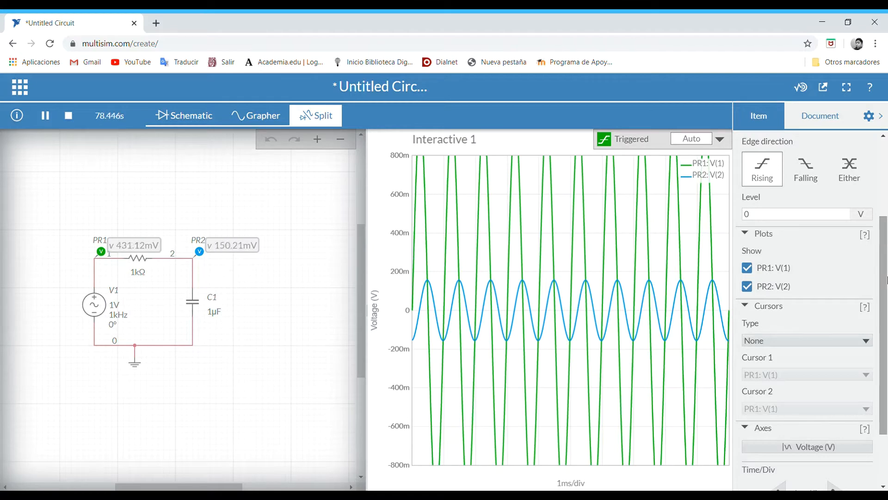
# - Try the X Axis, Y Axis and Track cursor types on the graph and return the type to None
pyautogui.moveTo(886, 279); pyautogui.dragTo(887, 329)
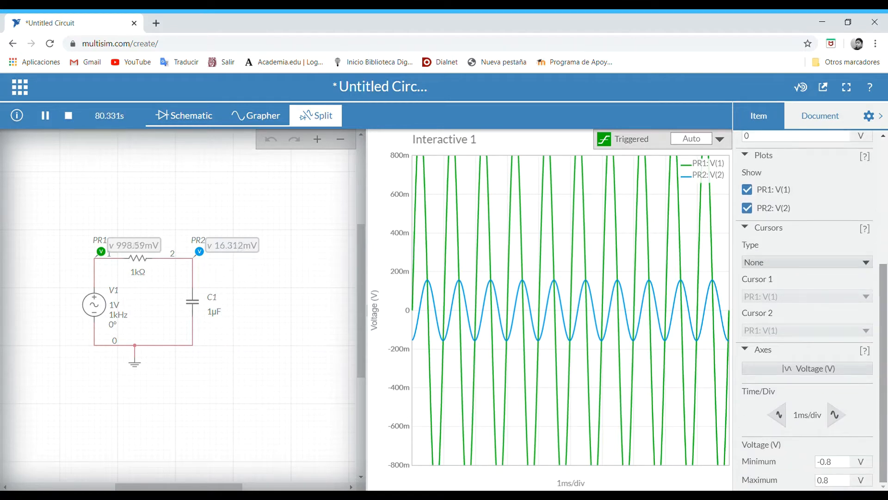
pyautogui.click(845, 270)
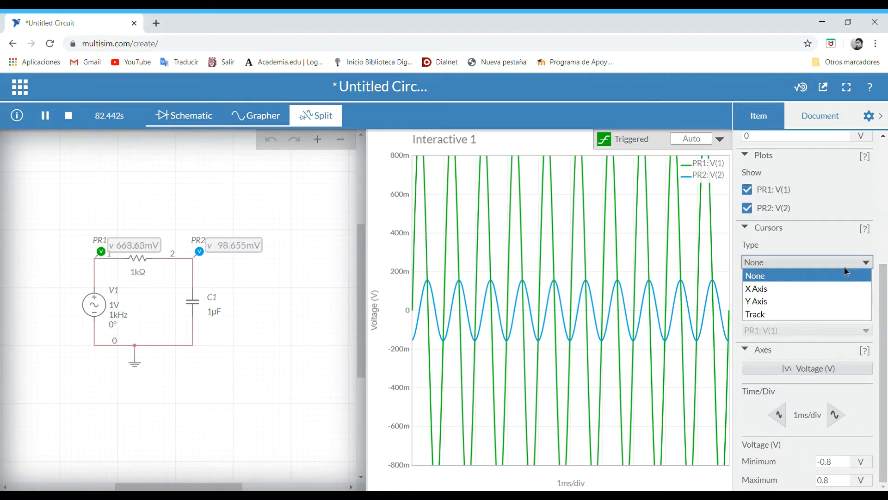
pyautogui.click(786, 289)
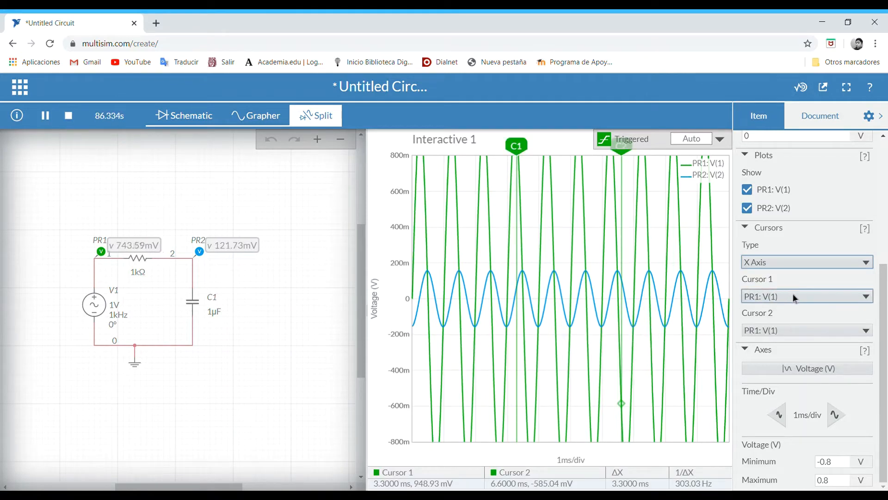
pyautogui.click(794, 266)
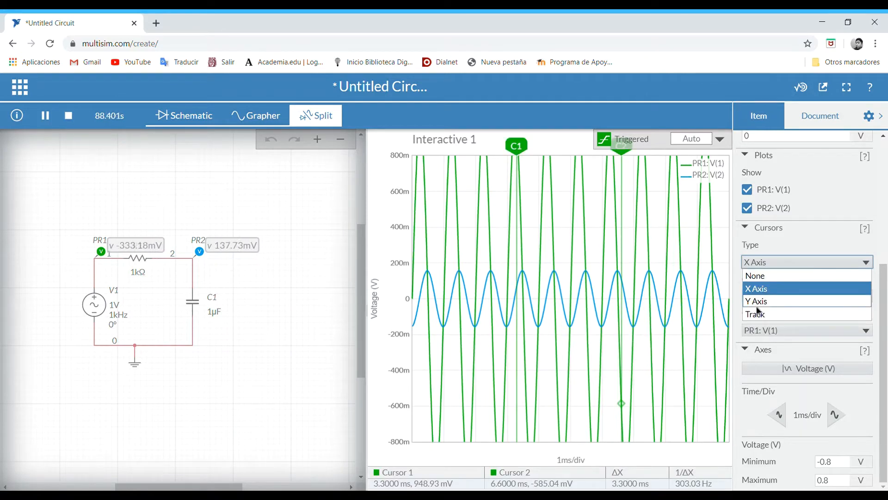
pyautogui.click(759, 302)
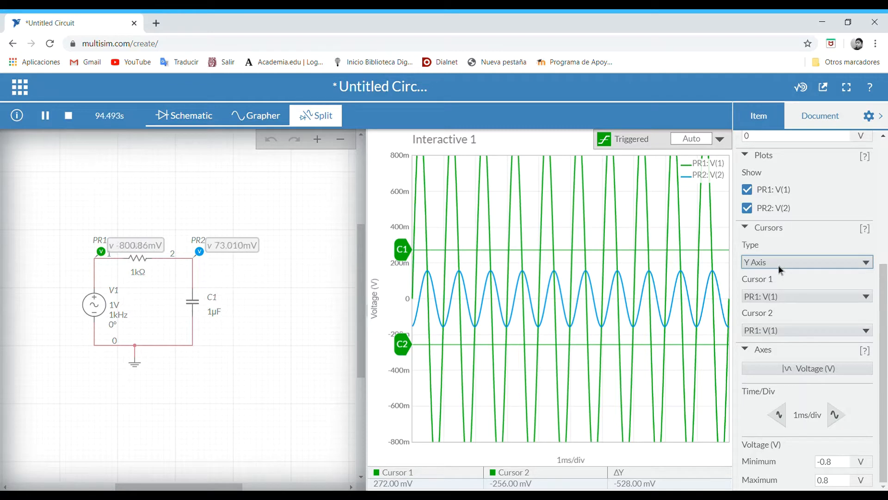
pyautogui.click(778, 265)
pyautogui.click(770, 314)
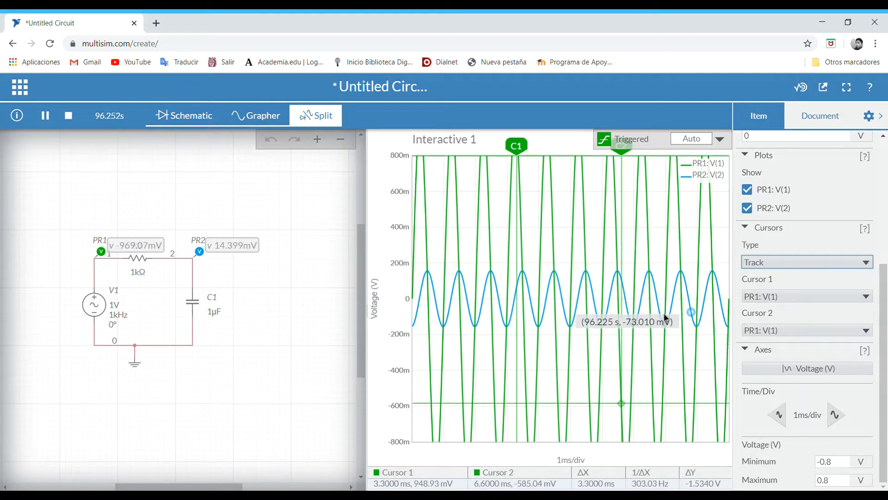
pyautogui.click(790, 265)
pyautogui.click(770, 272)
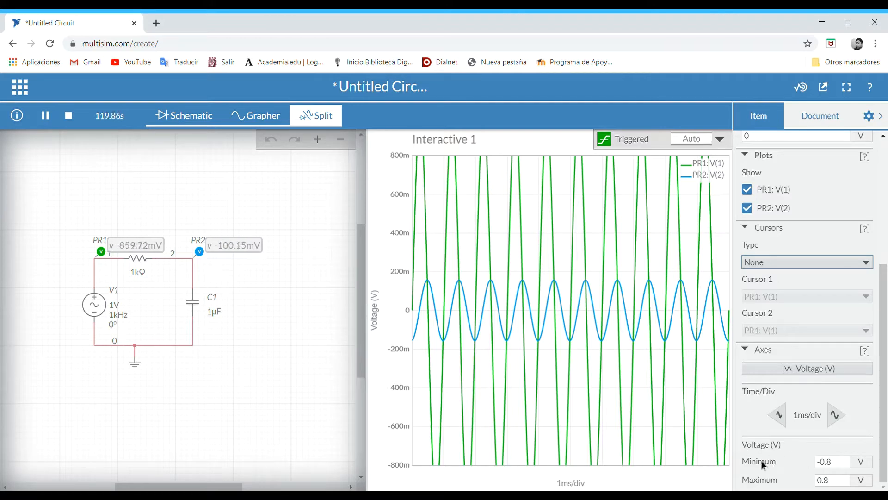
# - Set the graph's voltage axis to a minimum of -1 V and maximum of 1 V, and its time scale to 500 µs/div
pyautogui.click(837, 466)
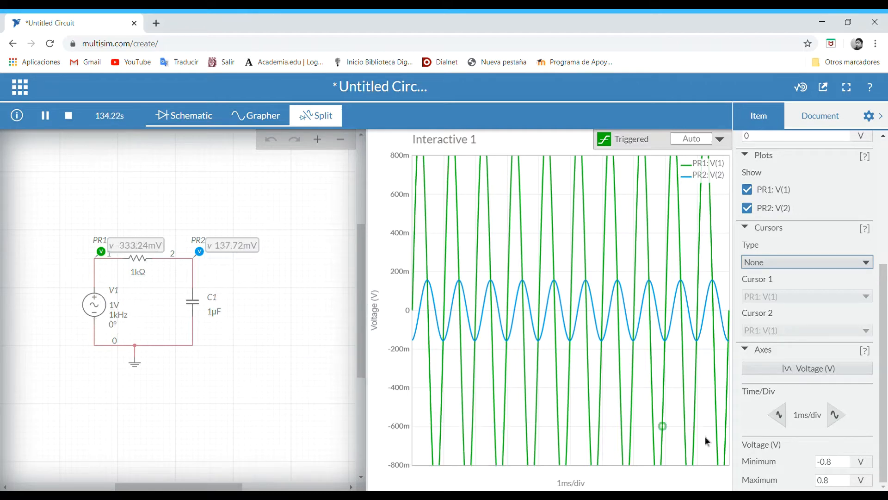
pyautogui.click(825, 466)
pyautogui.tripleClick(841, 462)
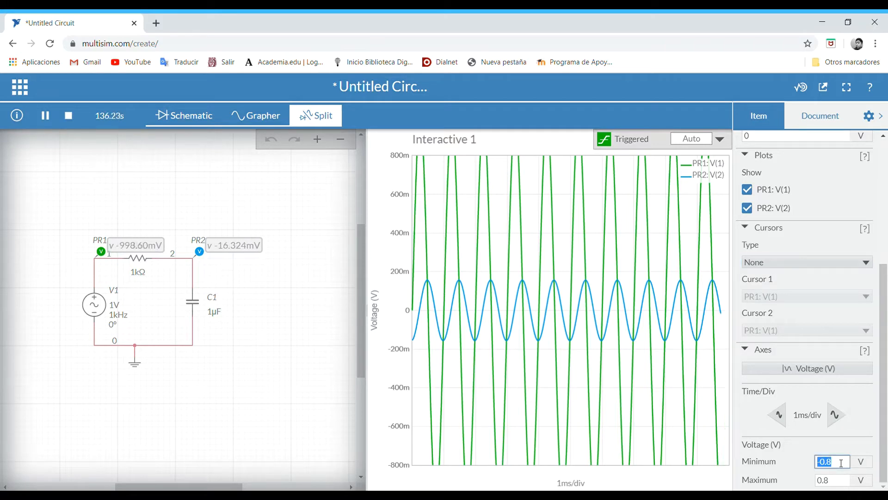
pyautogui.write('-1')
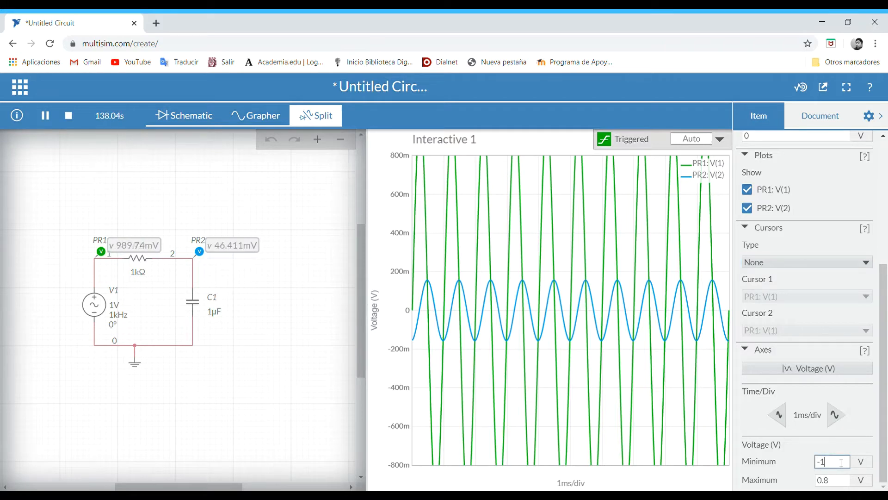
pyautogui.press('Tab')
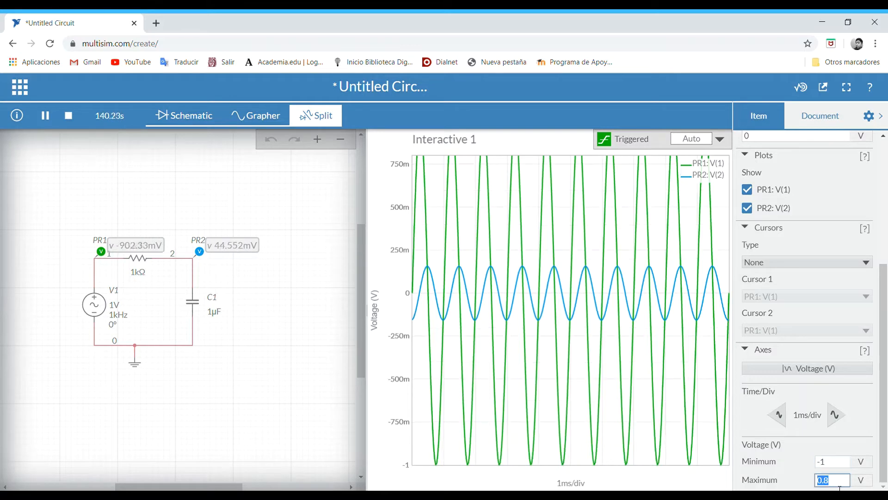
pyautogui.press('Return')
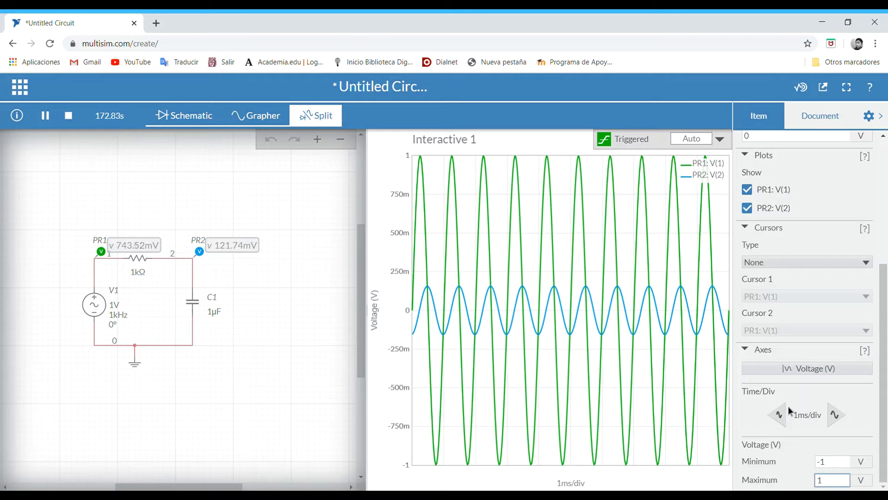
pyautogui.click(787, 413)
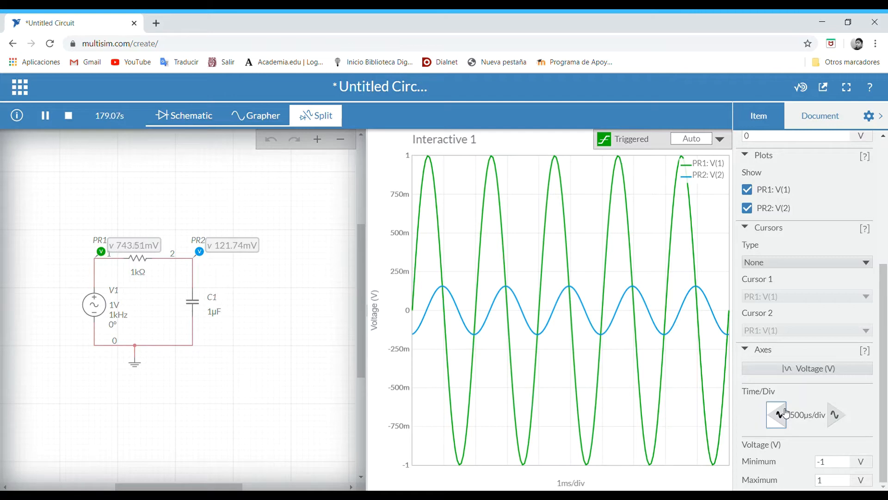
# - Try time scales between 100 µs/div and 5 ms/div on the graph and settle on 200 µs/div
pyautogui.click(787, 413)
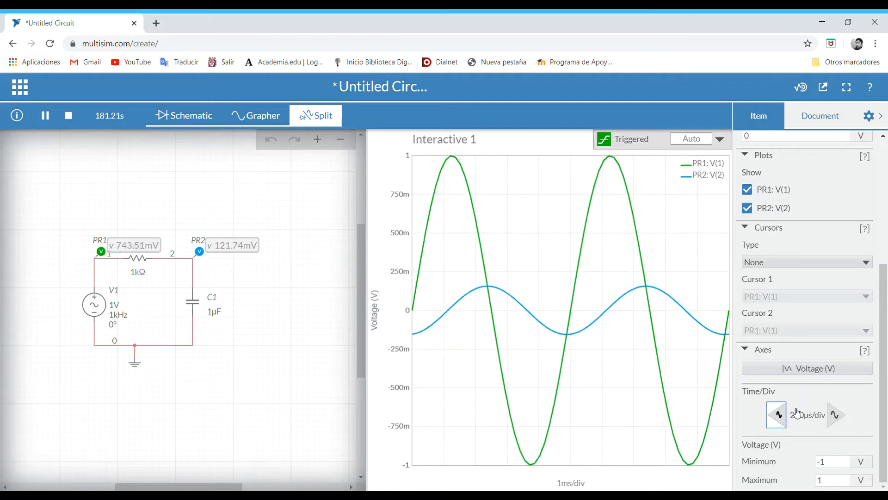
pyautogui.click(846, 416)
pyautogui.click(847, 418)
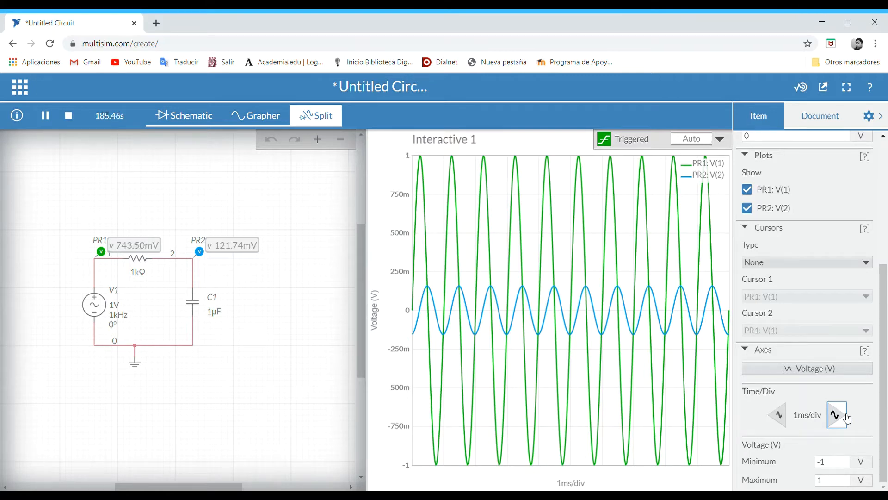
pyautogui.click(848, 418)
pyautogui.click(846, 419)
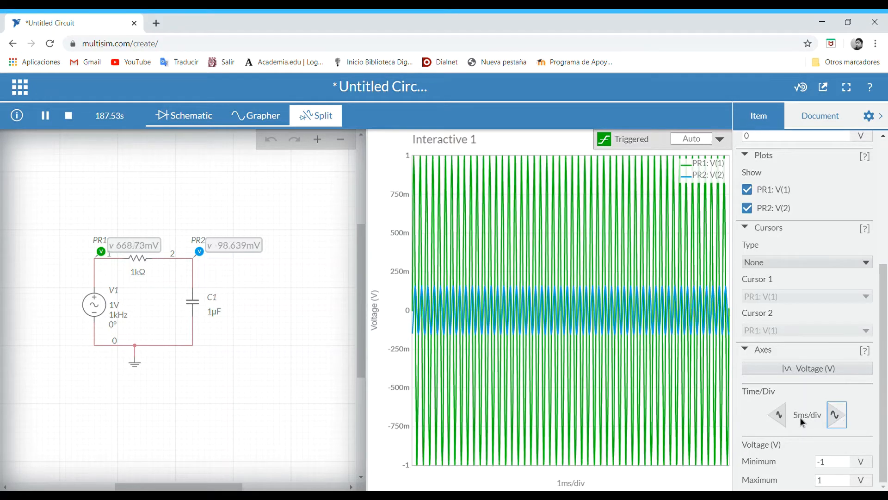
pyautogui.click(784, 418)
pyautogui.click(784, 417)
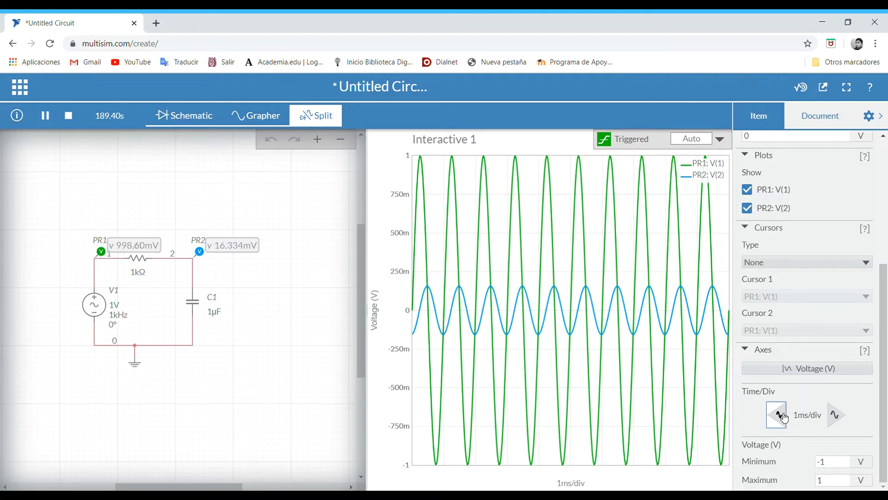
pyautogui.click(783, 417)
pyautogui.click(783, 417)
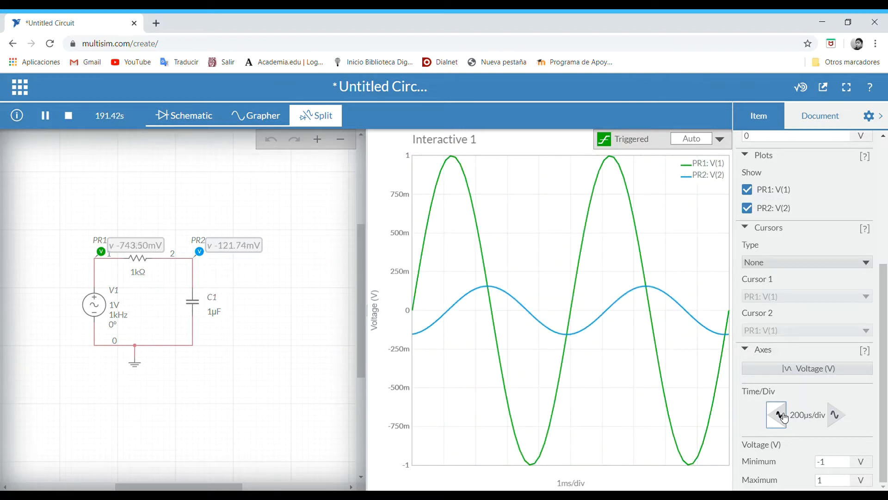
pyautogui.click(784, 417)
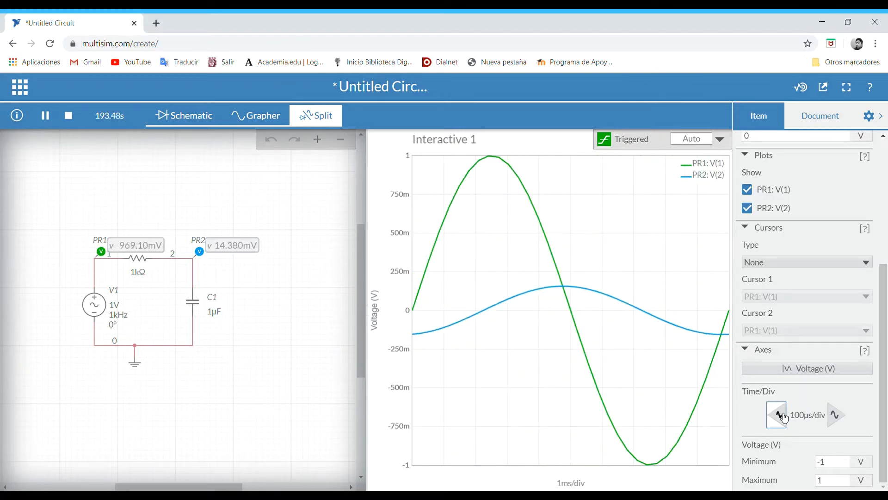
pyautogui.click(834, 416)
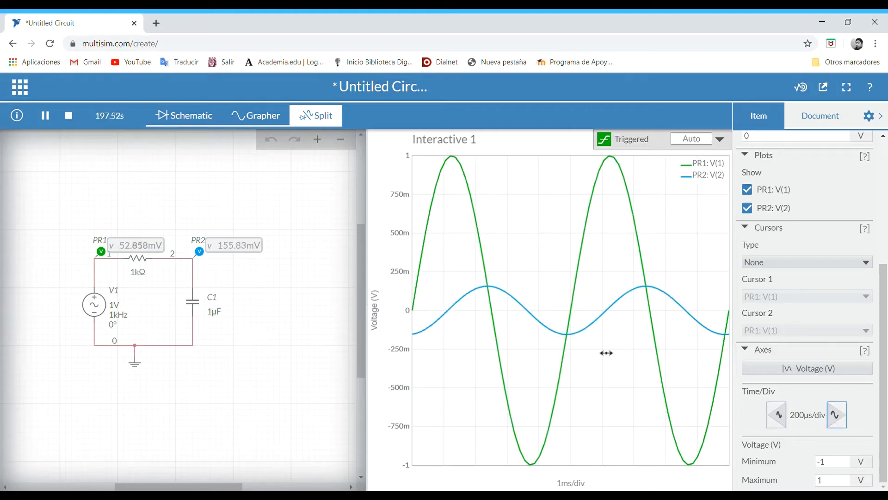
# - Enable X Axis cursors and place Cursor 1 at about 501 µs and Cursor 2 at about 998 µs, on PR1: V(1)'s zero crossings
pyautogui.moveTo(495, 290)
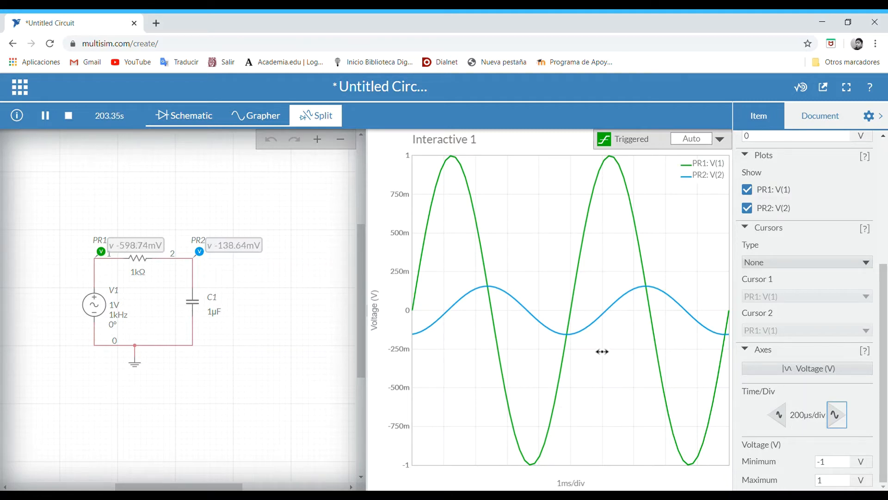
pyautogui.click(837, 266)
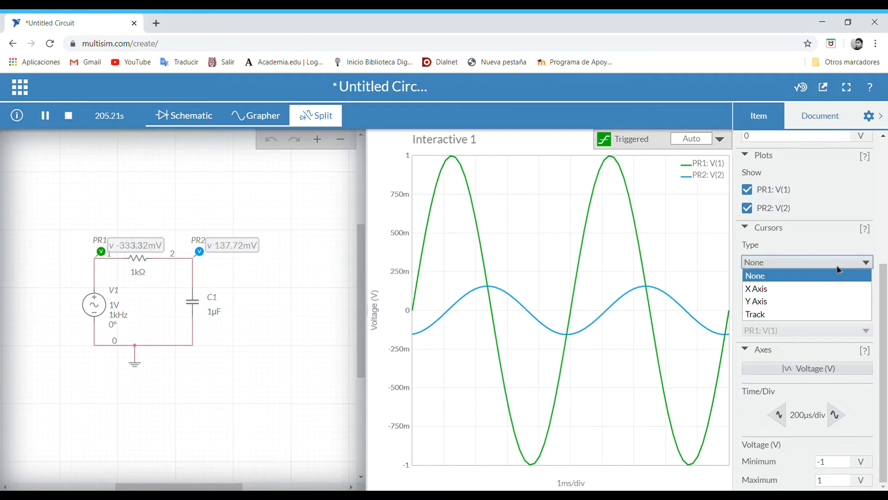
pyautogui.click(776, 288)
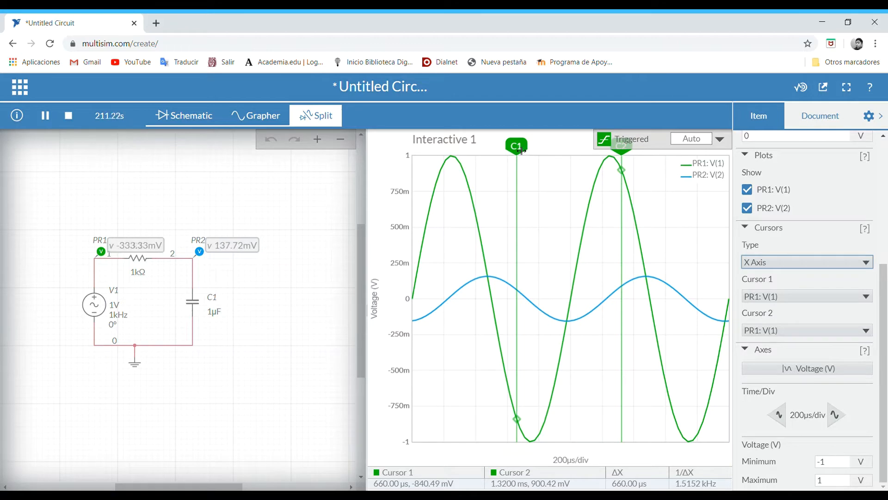
pyautogui.moveTo(523, 154); pyautogui.dragTo(496, 156)
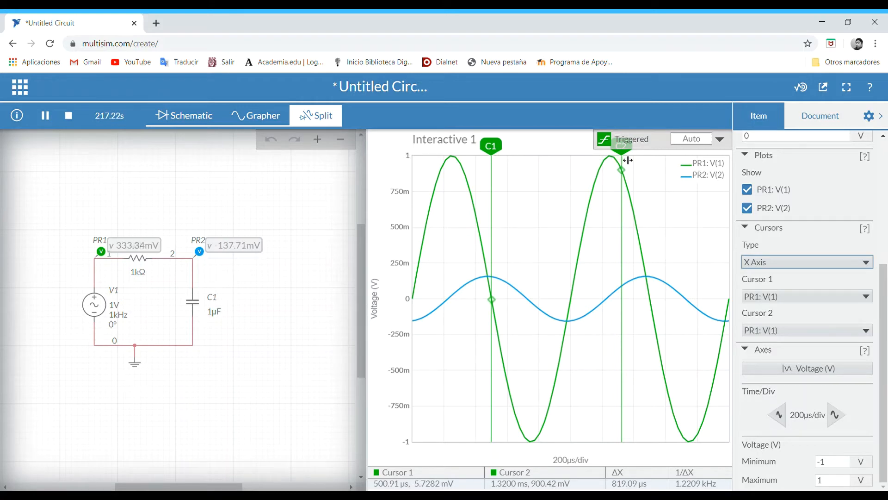
pyautogui.moveTo(628, 154); pyautogui.dragTo(577, 169)
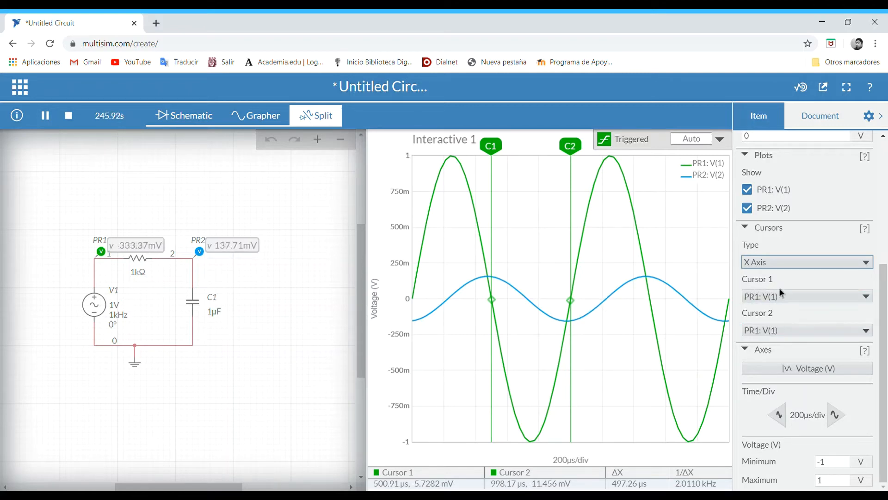
# - Assign Cursor 2 to PR2: V(2) and move it to that trace's falling zero crossing at about 728 µs
pyautogui.click(850, 330)
pyautogui.click(790, 360)
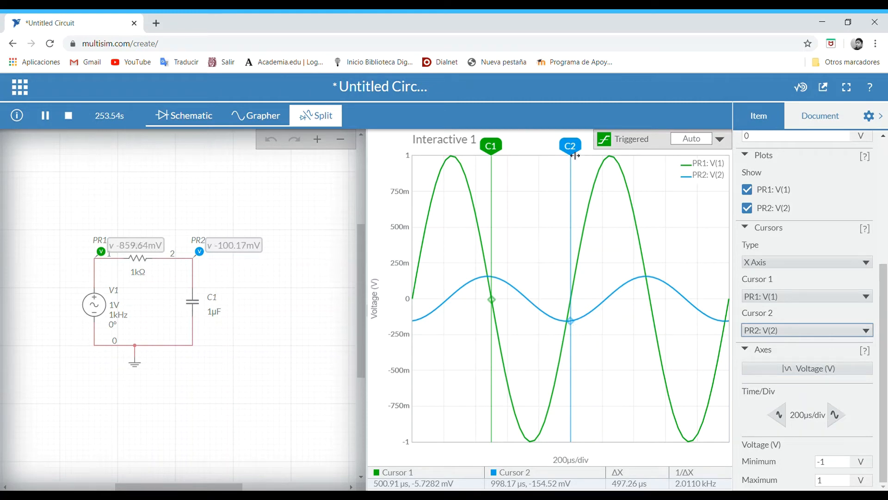
pyautogui.moveTo(577, 158); pyautogui.dragTo(532, 204)
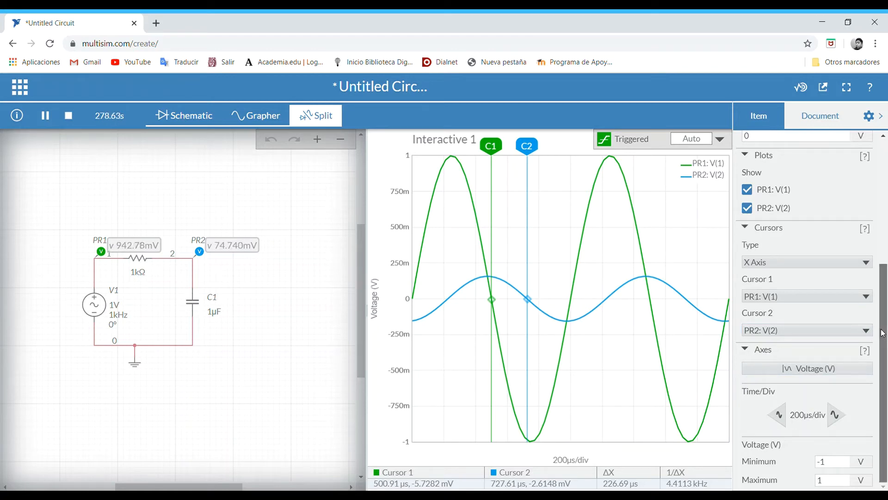
pyautogui.moveTo(883, 332); pyautogui.dragTo(844, 333)
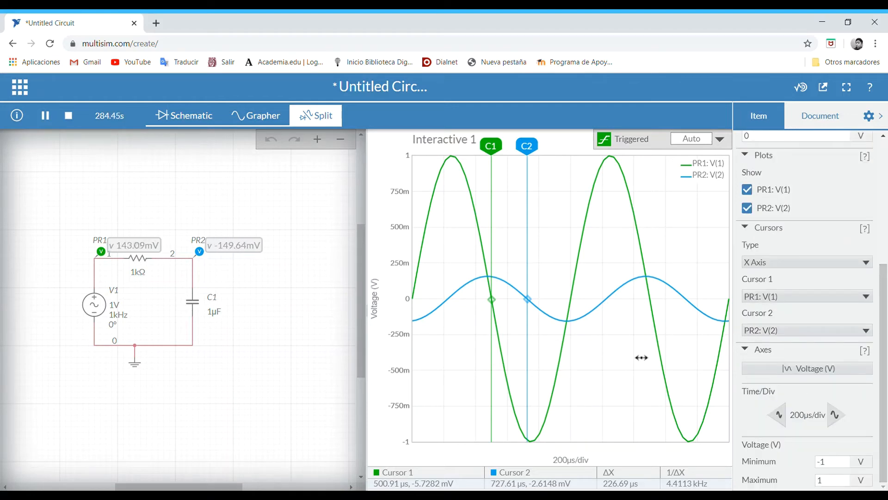
# - Stop the simulation and place a current probe on the wire just above capacitor C1
pyautogui.click(69, 118)
pyautogui.click(13, 185)
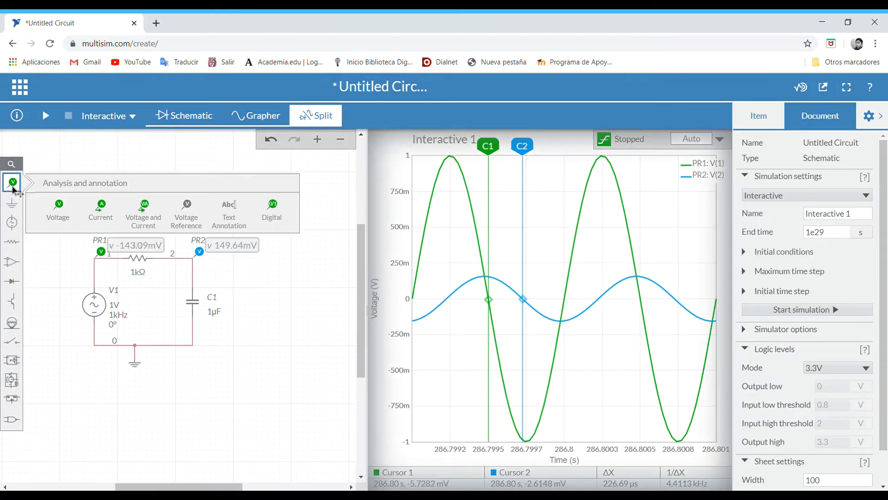
pyautogui.click(104, 217)
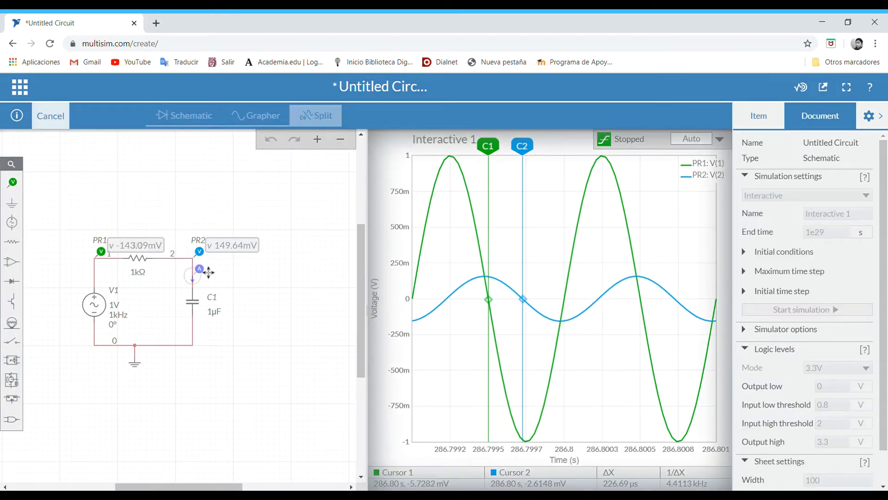
pyautogui.click(209, 269)
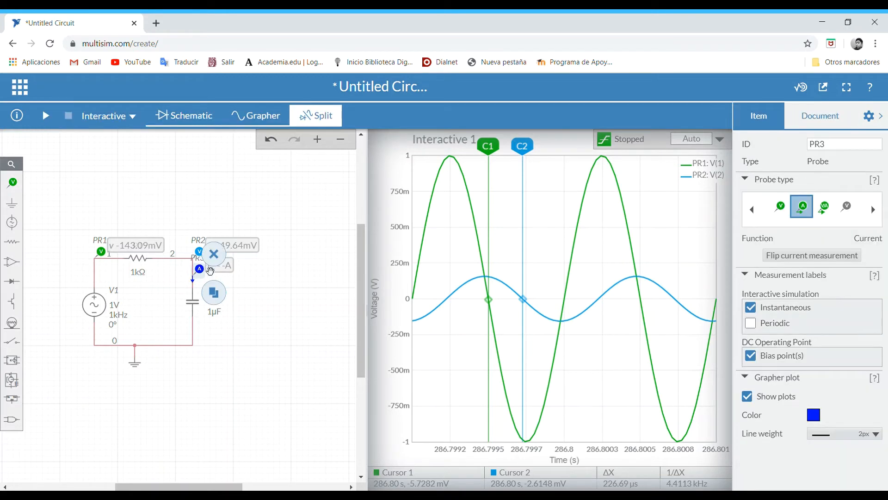
pyautogui.click(267, 353)
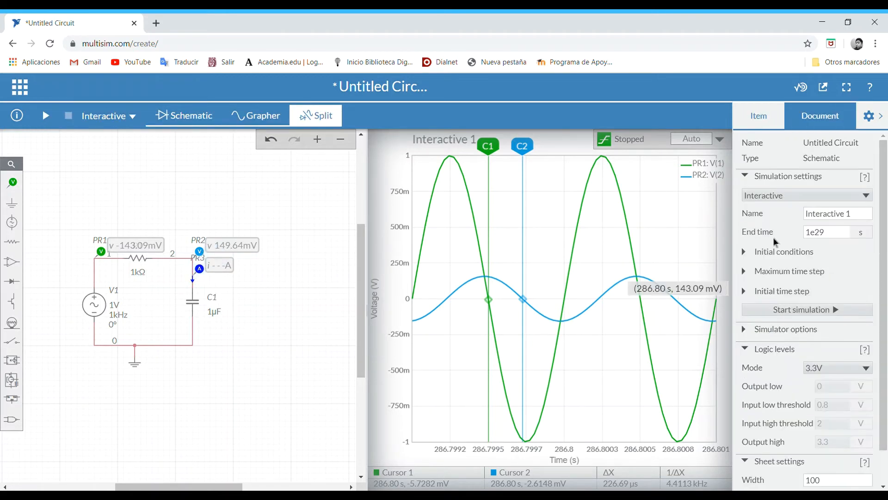
pyautogui.click(760, 117)
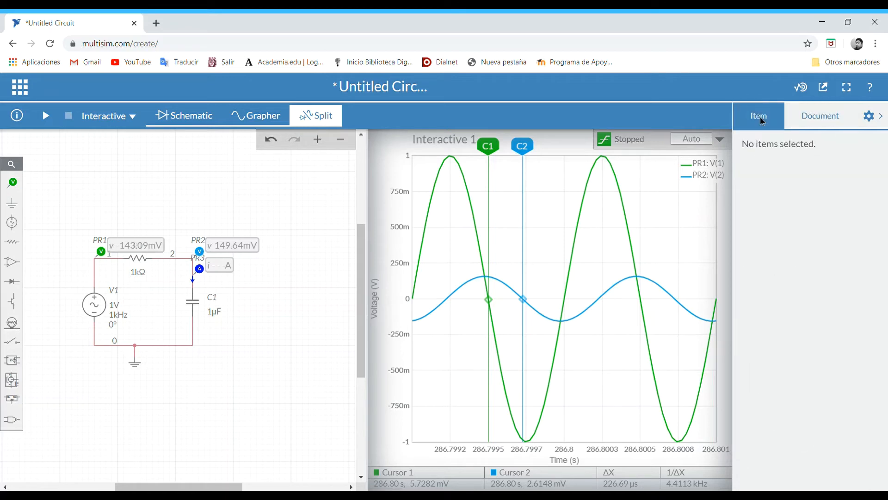
pyautogui.click(871, 118)
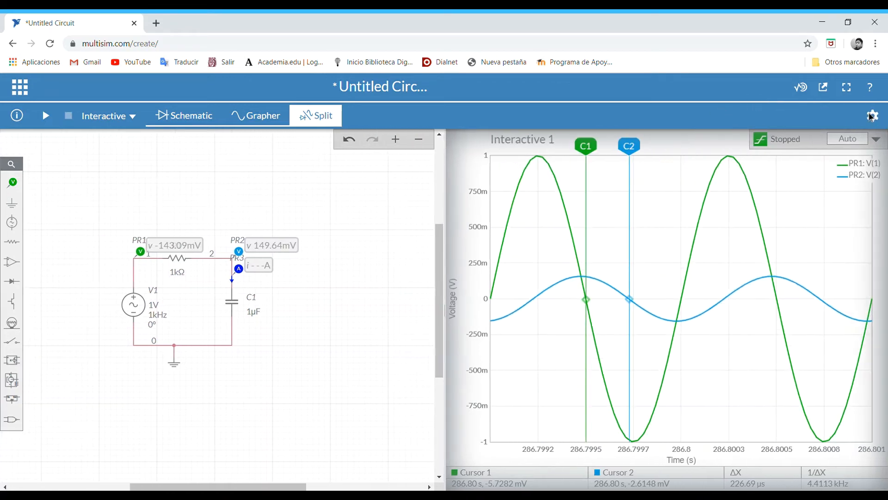
pyautogui.click(871, 117)
pyautogui.click(837, 119)
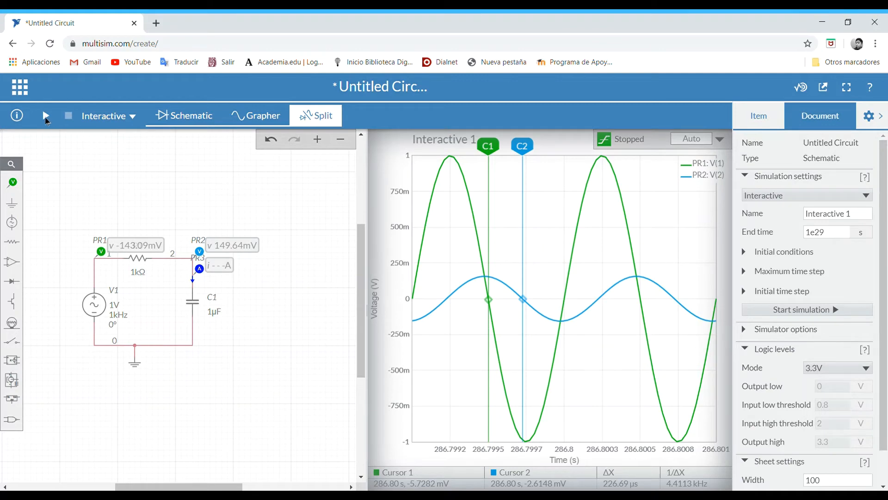
# - Run the simulation and leave only the PR3: I(C1) trace on the graph, with the cursor type set to None
pyautogui.click(46, 116)
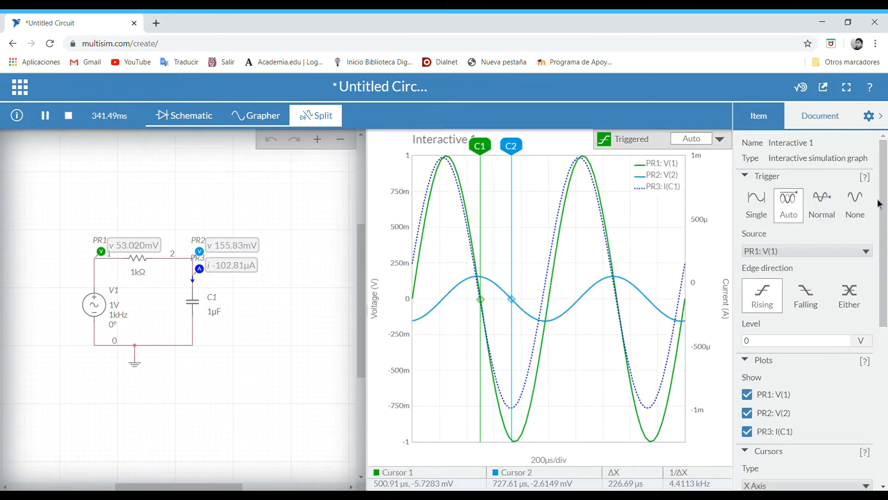
pyautogui.moveTo(881, 204); pyautogui.dragTo(856, 272)
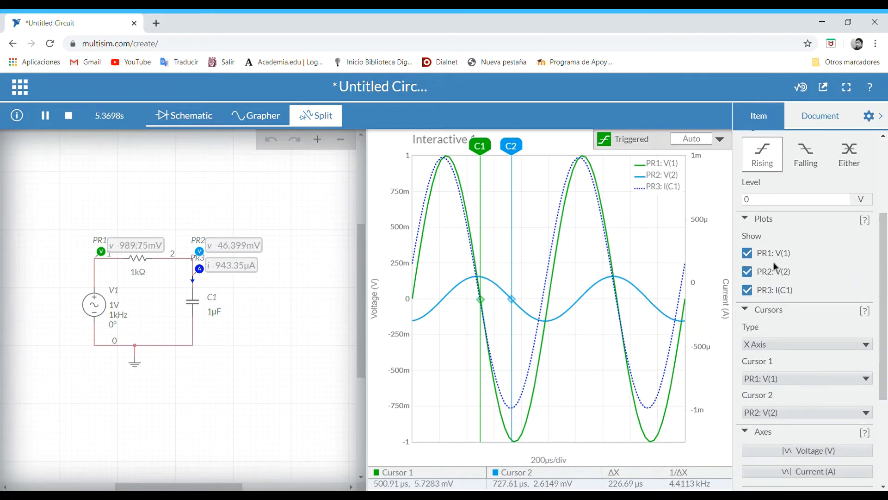
pyautogui.click(753, 273)
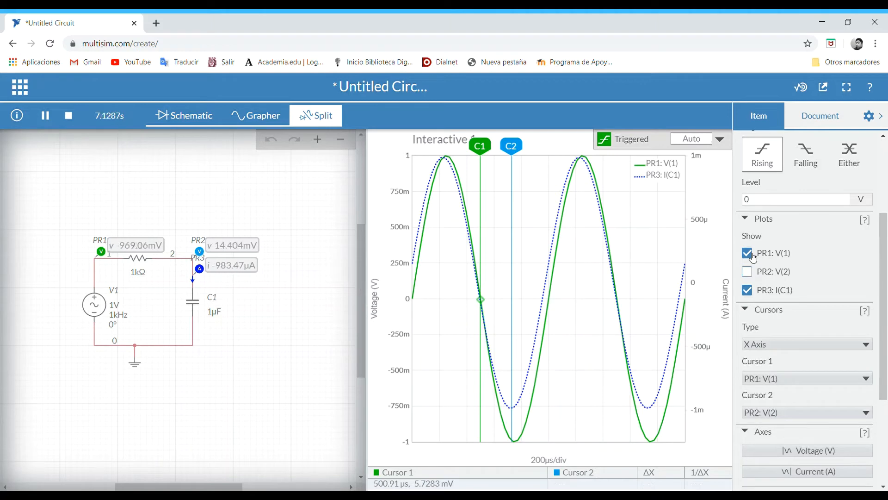
pyautogui.click(754, 255)
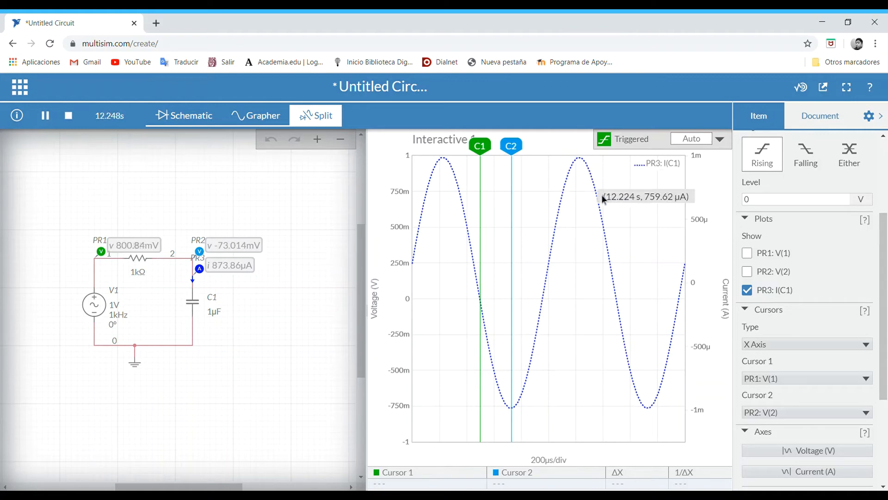
pyautogui.click(858, 349)
pyautogui.click(788, 358)
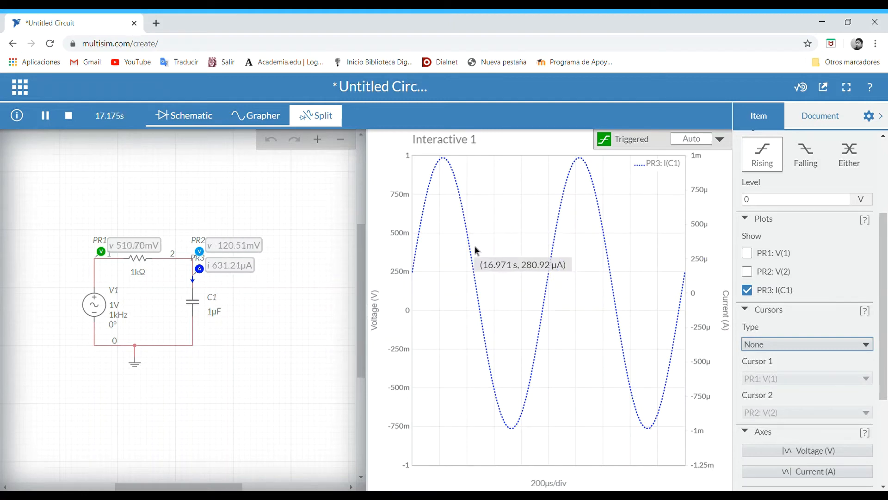
# - Stop the simulation and place a current probe on the wire between PR1 and the 1 kΩ resistor
pyautogui.click(68, 116)
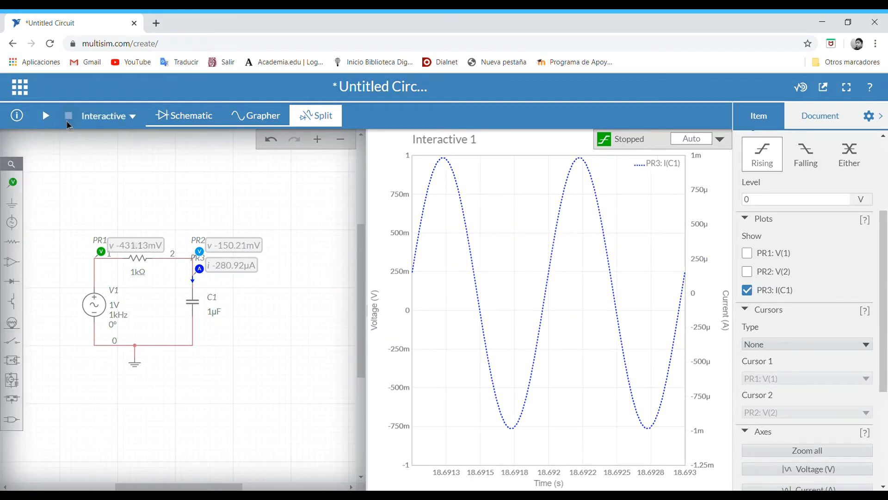
pyautogui.click(13, 183)
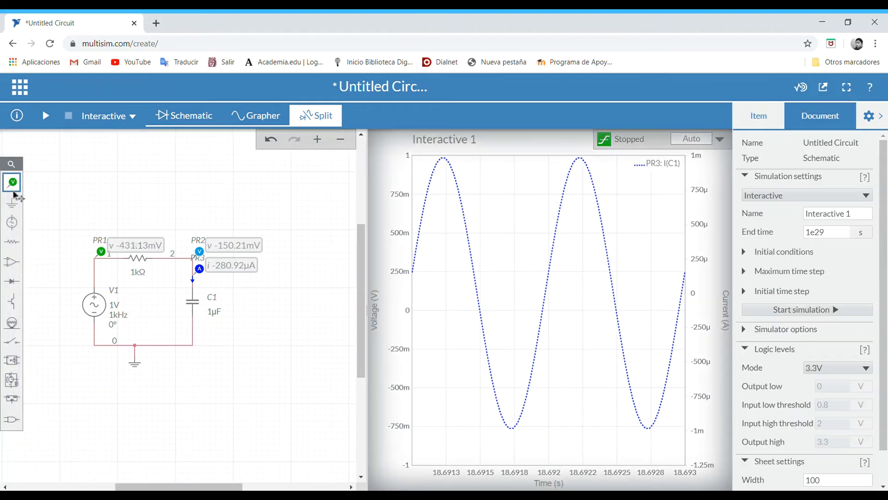
pyautogui.click(91, 215)
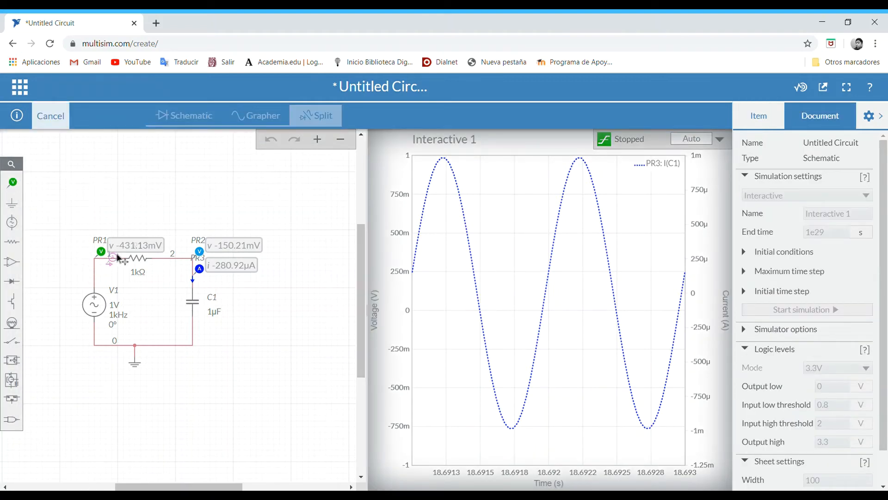
pyautogui.click(131, 253)
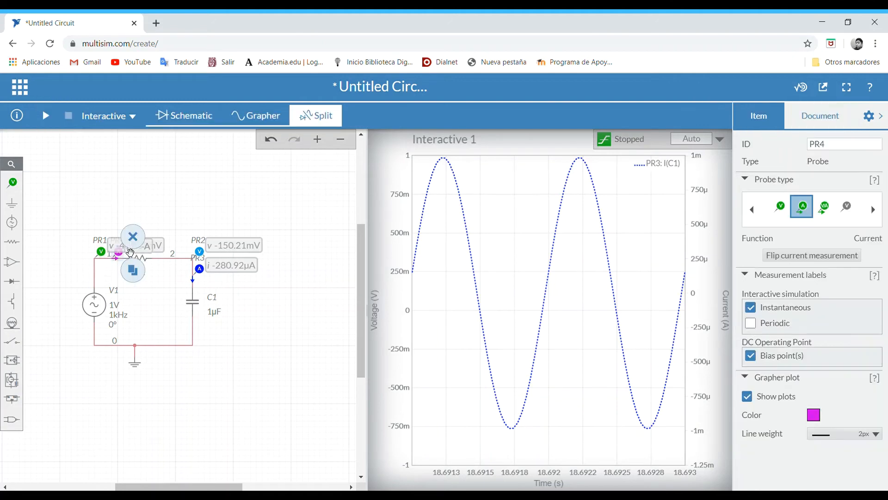
pyautogui.click(224, 349)
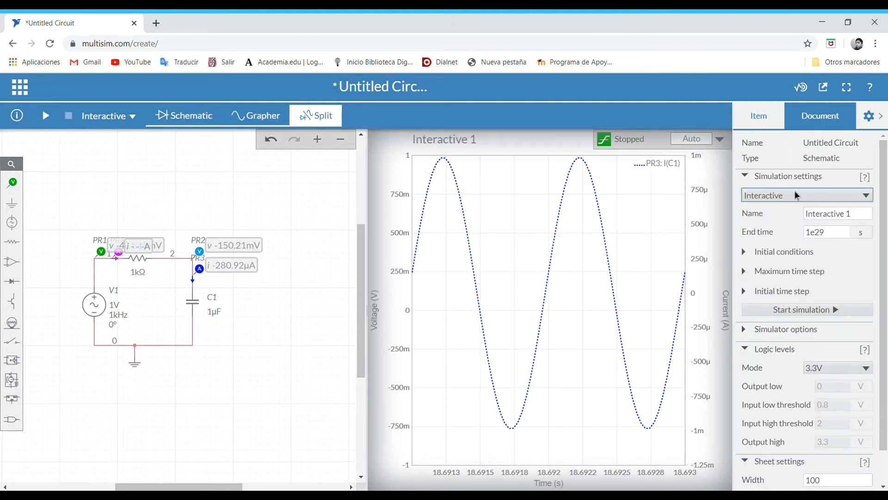
# - Run the simulation and show only the PR3: I(C1) and PR4: I(R1) current traces on the graph
pyautogui.click(46, 118)
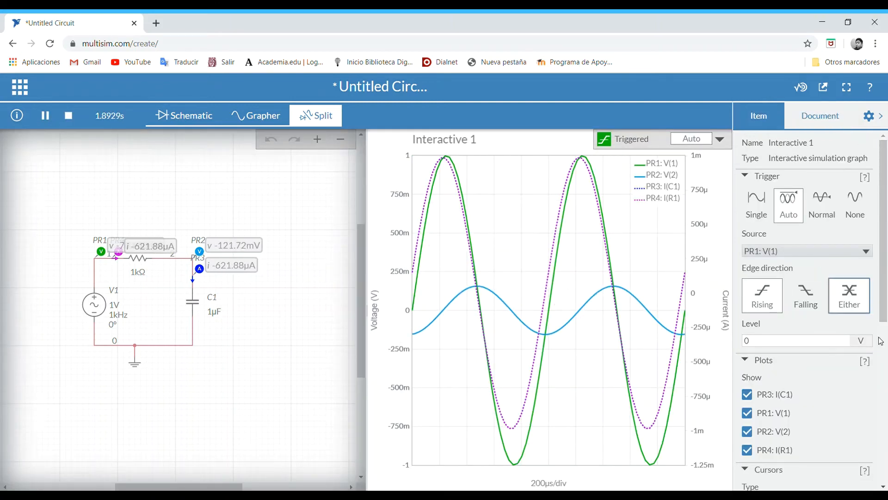
pyautogui.click(748, 413)
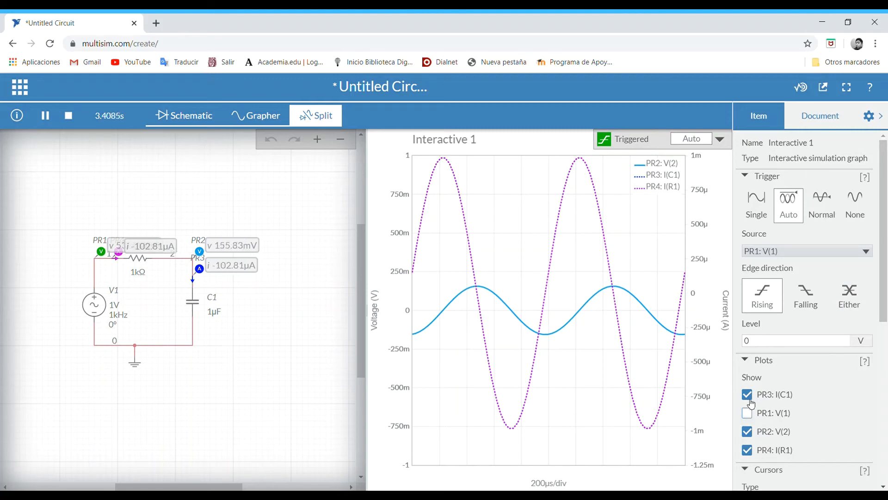
pyautogui.click(747, 395)
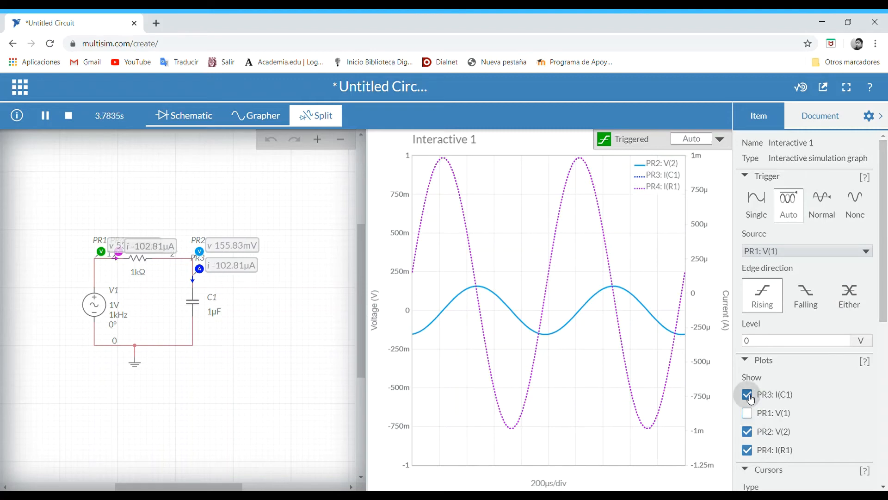
pyautogui.click(748, 432)
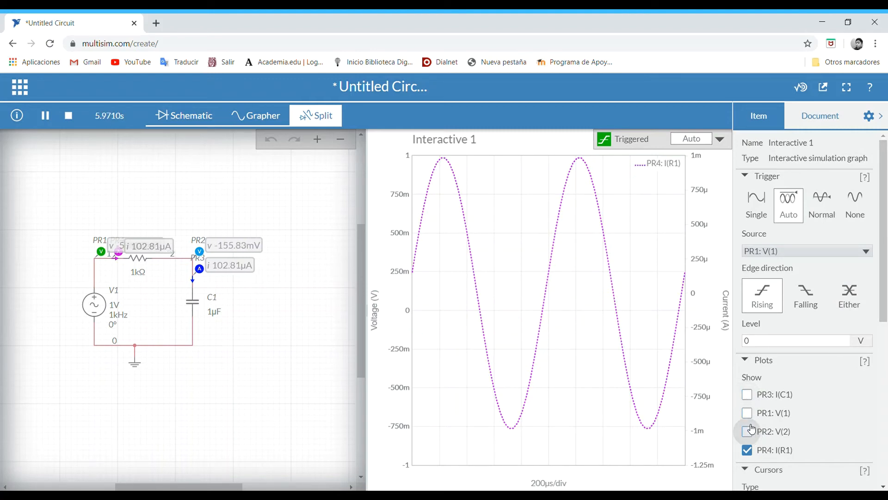
pyautogui.click(748, 395)
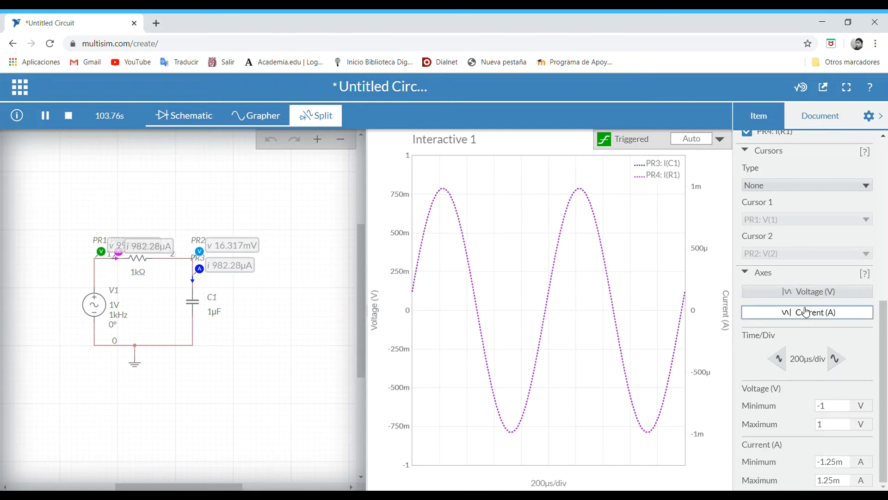
# - Compare the PR3: I(C1) and PR4: I(R1) traces by toggling each one's visibility, and finish with both hidden
pyautogui.moveTo(886, 310); pyautogui.dragTo(881, 231)
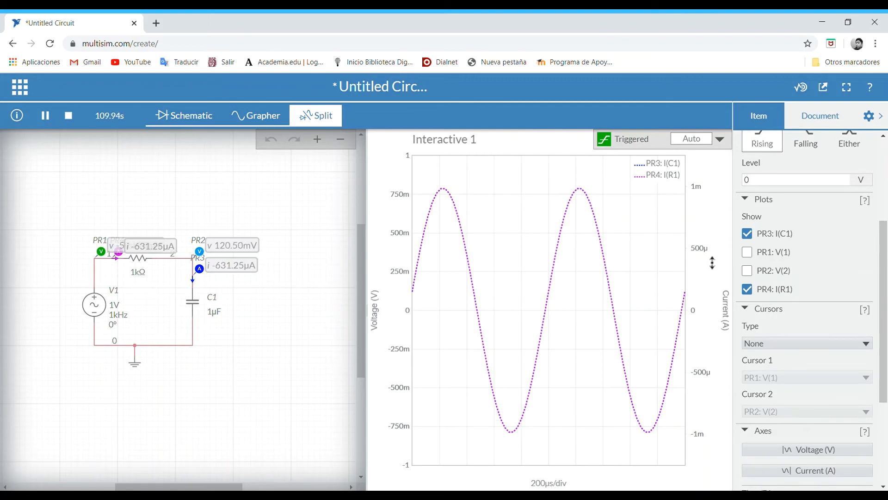
pyautogui.click(754, 291)
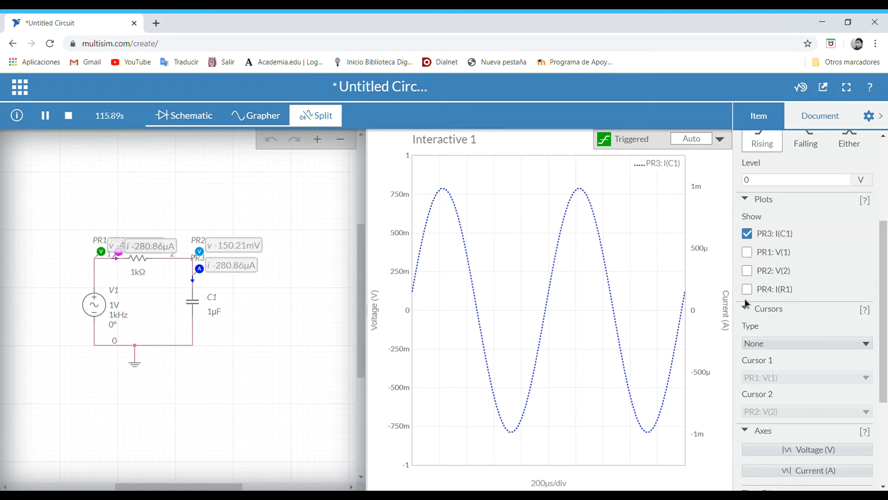
pyautogui.click(747, 290)
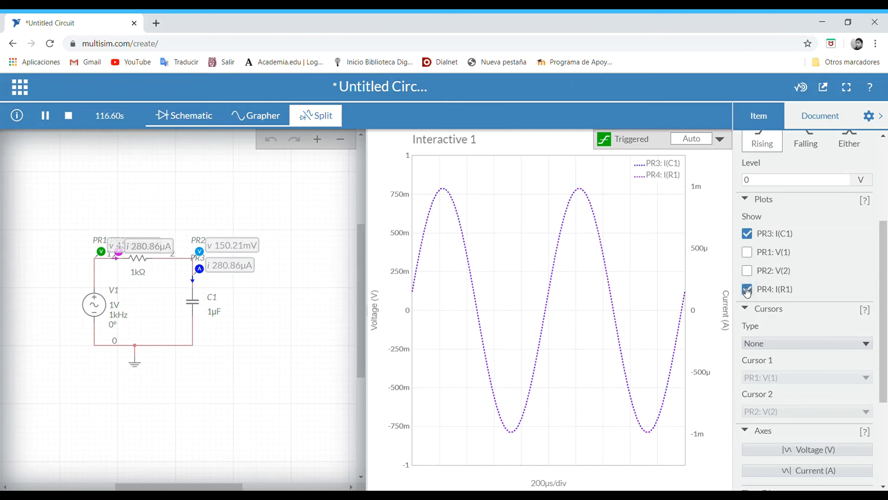
pyautogui.click(756, 236)
pyautogui.click(756, 236)
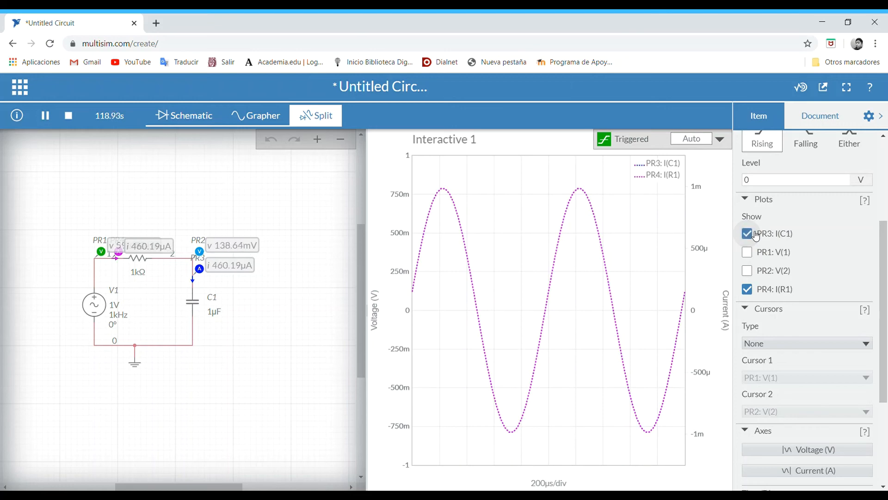
pyautogui.click(756, 237)
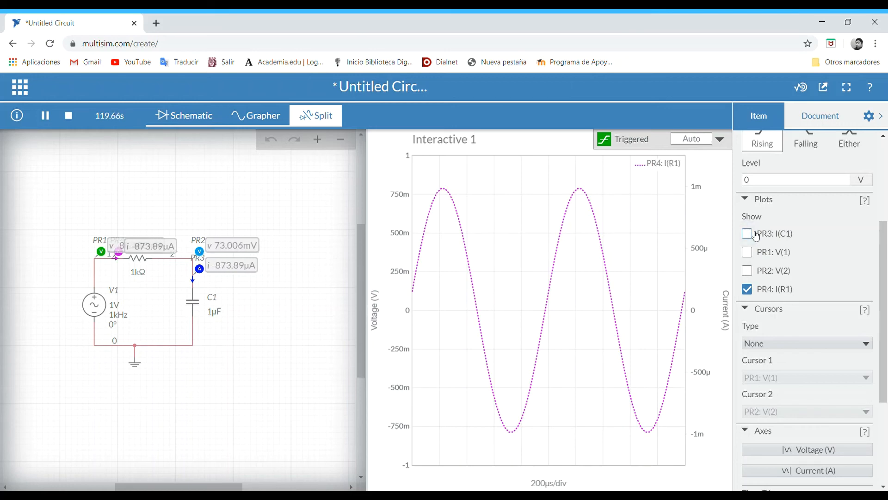
pyautogui.click(748, 288)
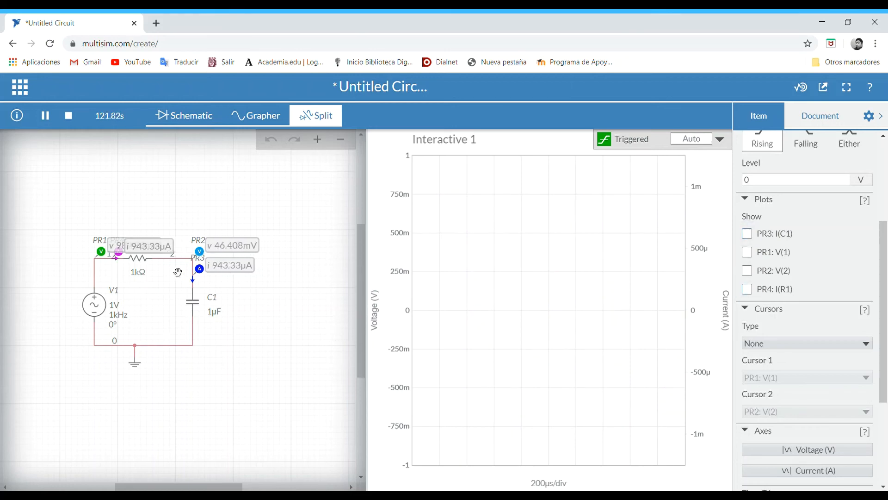
# - Stop the simulation and replace the AC voltage source V1 with a Clock Voltage source
pyautogui.click(69, 117)
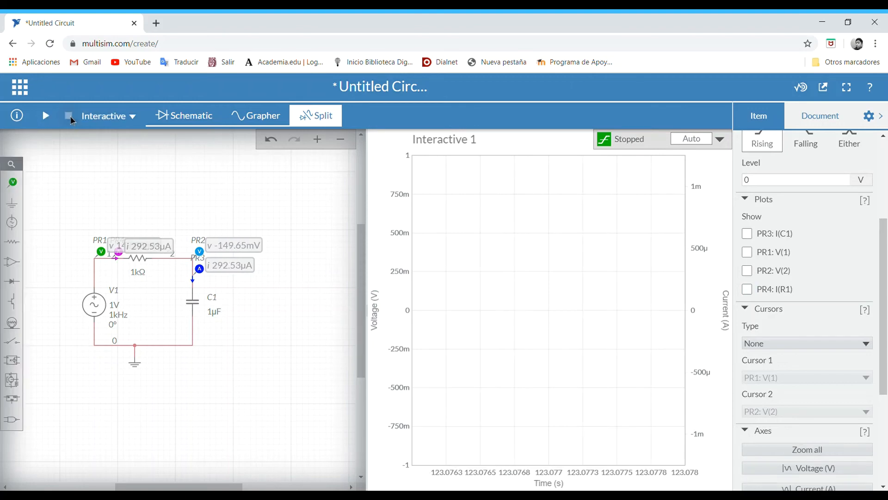
pyautogui.click(110, 313)
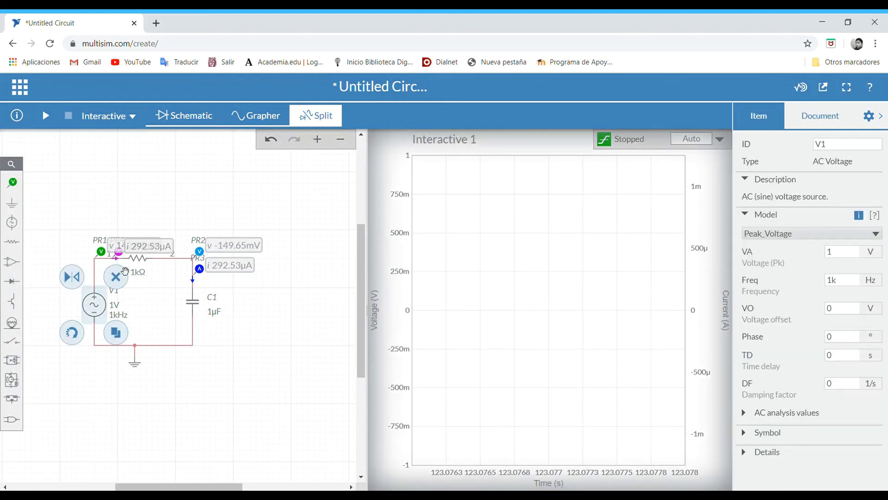
pyautogui.click(124, 272)
pyautogui.click(11, 222)
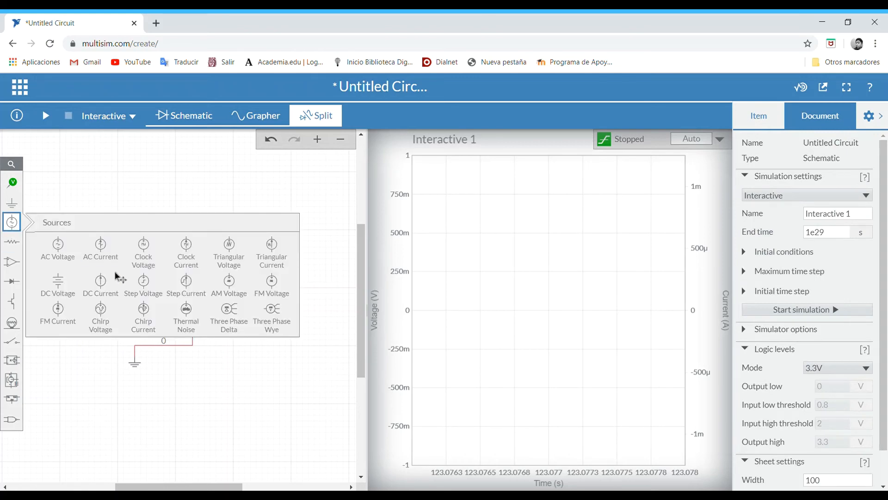
pyautogui.click(140, 259)
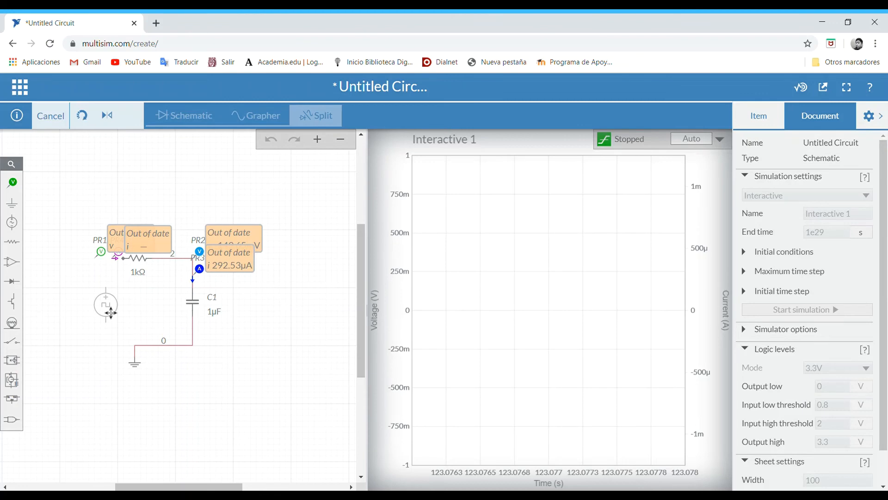
pyautogui.click(112, 313)
pyautogui.click(98, 382)
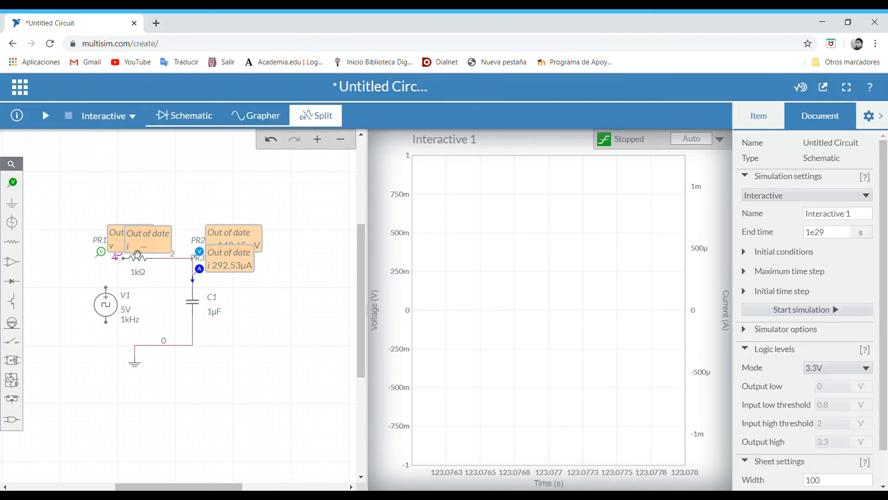
# - Wire the clock source between the 1 kΩ resistor's free end and the ground node, and align it below probe PR1
pyautogui.click(121, 257)
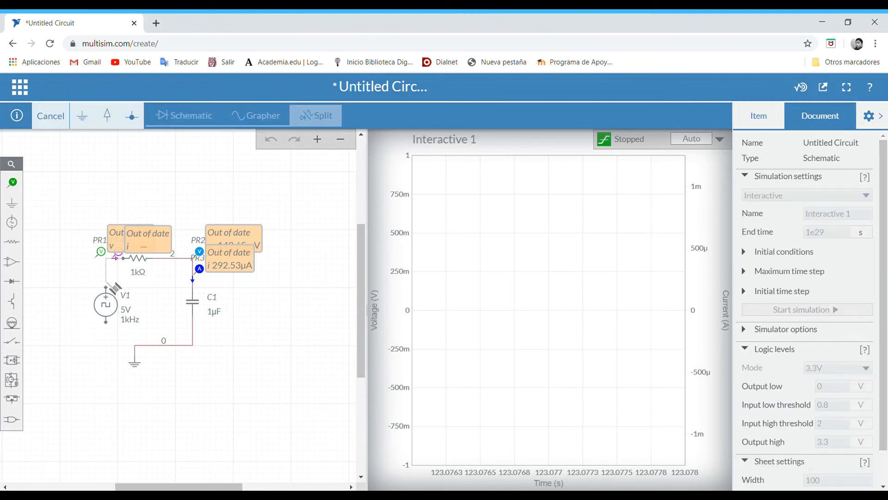
pyautogui.click(106, 295)
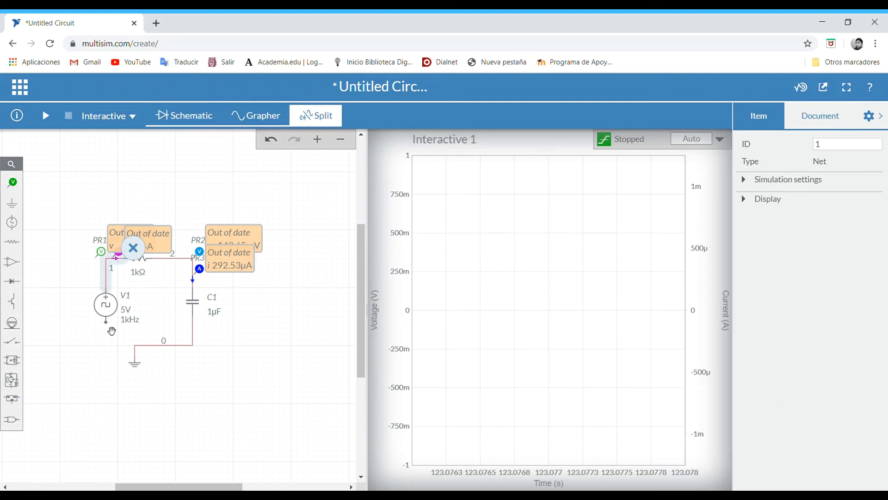
pyautogui.click(108, 322)
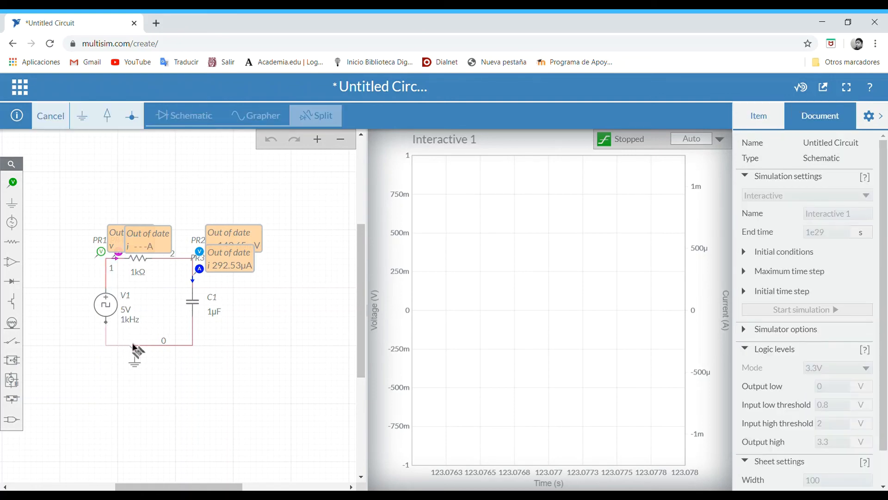
pyautogui.click(135, 345)
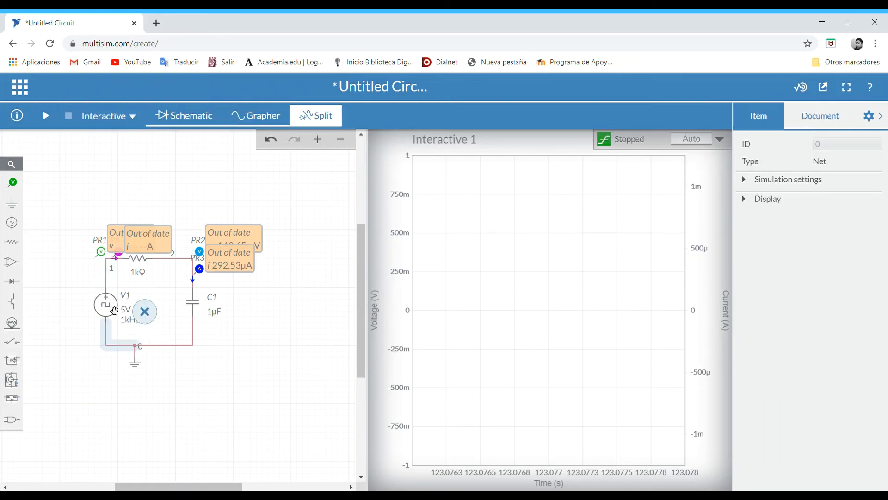
pyautogui.click(114, 311)
pyautogui.moveTo(114, 311); pyautogui.dragTo(94, 298)
pyautogui.click(86, 393)
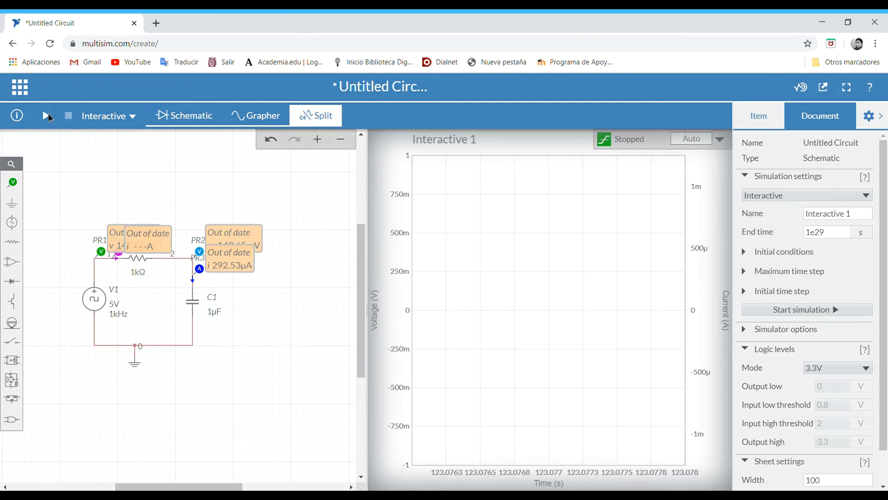
# - Run the simulation and leave only the PR1: V(1) and PR2: V(2) traces on the graph
pyautogui.click(48, 116)
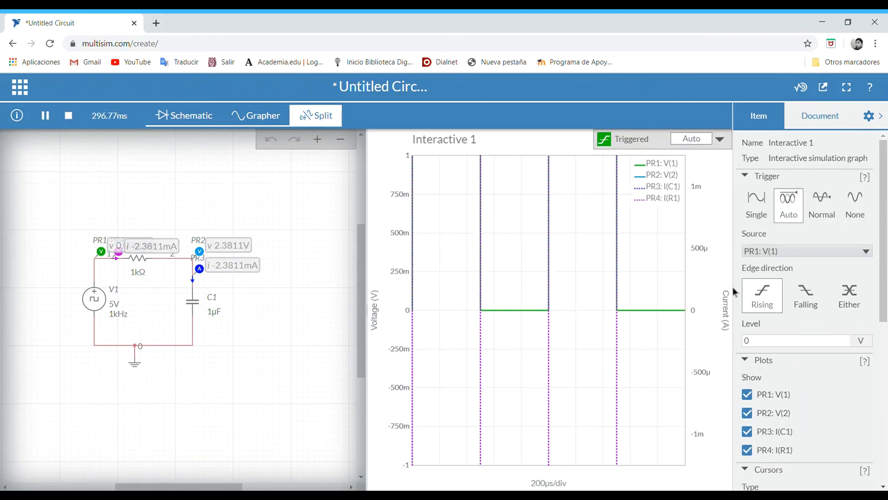
pyautogui.click(747, 431)
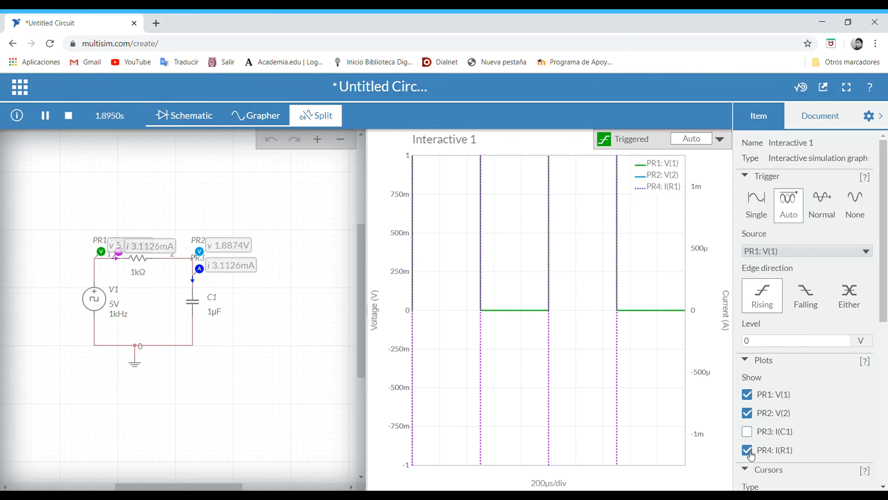
pyautogui.click(748, 449)
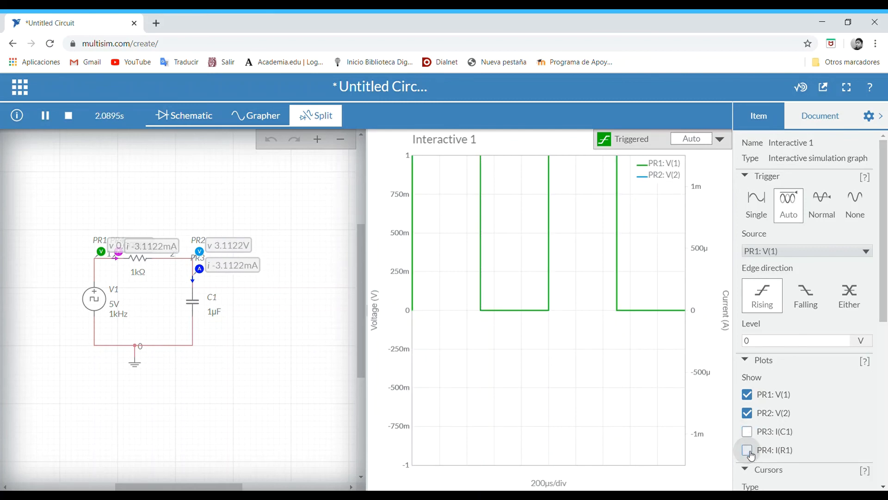
pyautogui.click(748, 413)
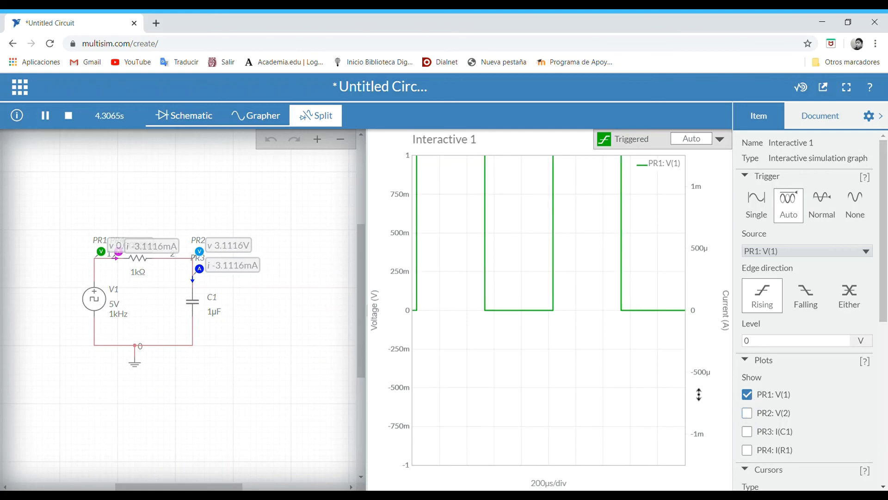
pyautogui.click(748, 413)
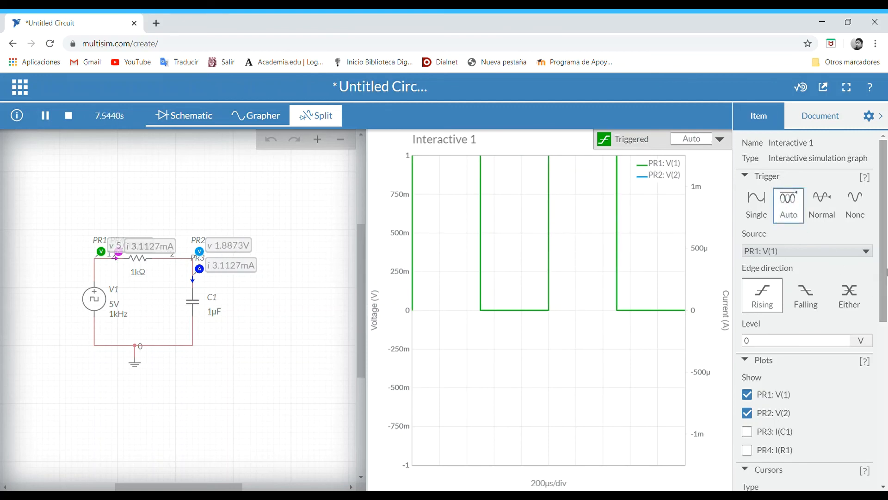
# - Set the graph's voltage axis to a maximum of 5 V and a minimum of 0 V
pyautogui.moveTo(886, 272); pyautogui.dragTo(881, 464)
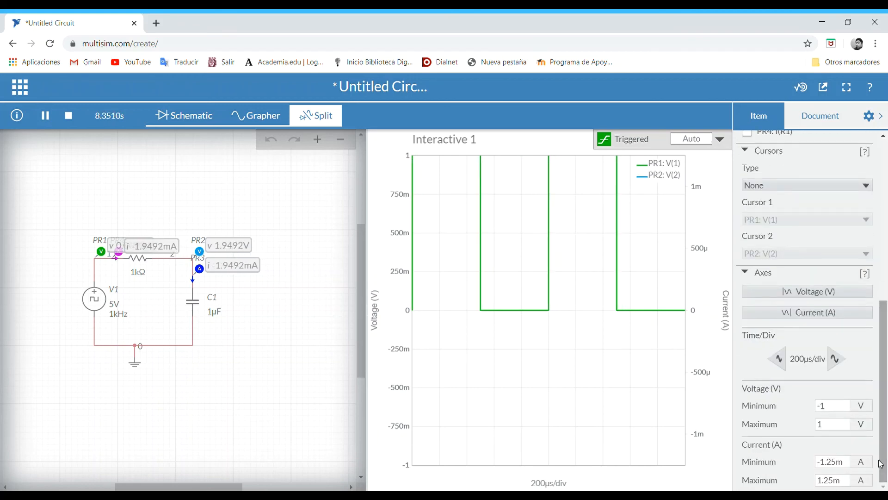
pyautogui.click(827, 423)
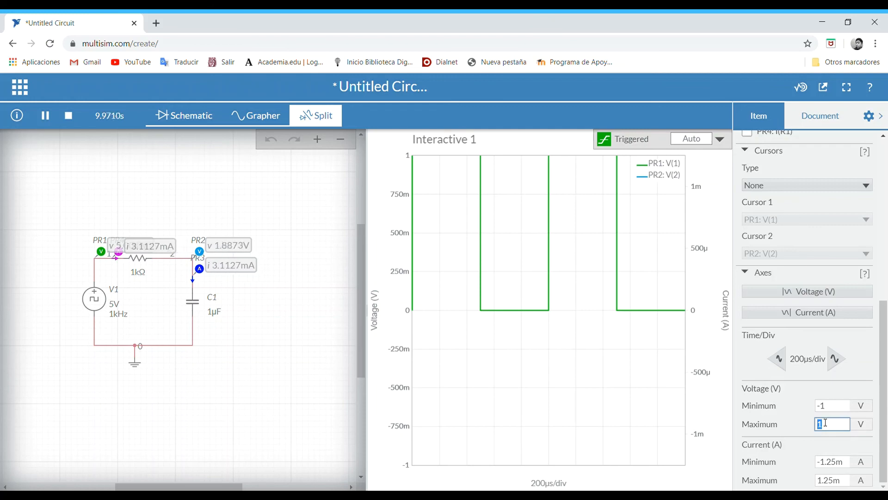
pyautogui.press('BackSpace')
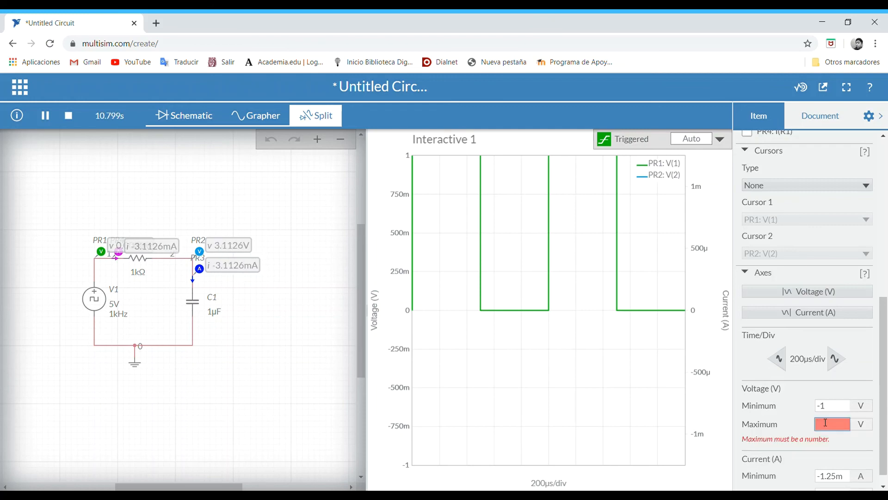
pyautogui.write('5')
pyautogui.click(829, 409)
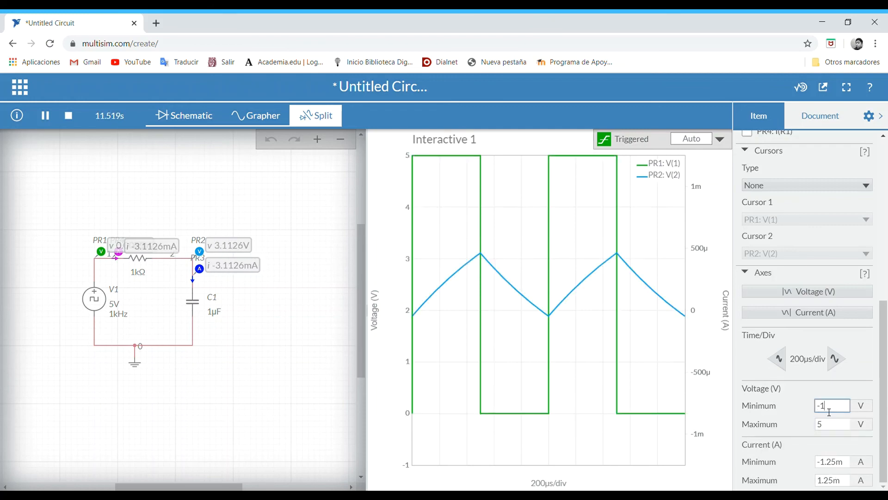
pyautogui.press('BackSpace')
pyautogui.write('0')
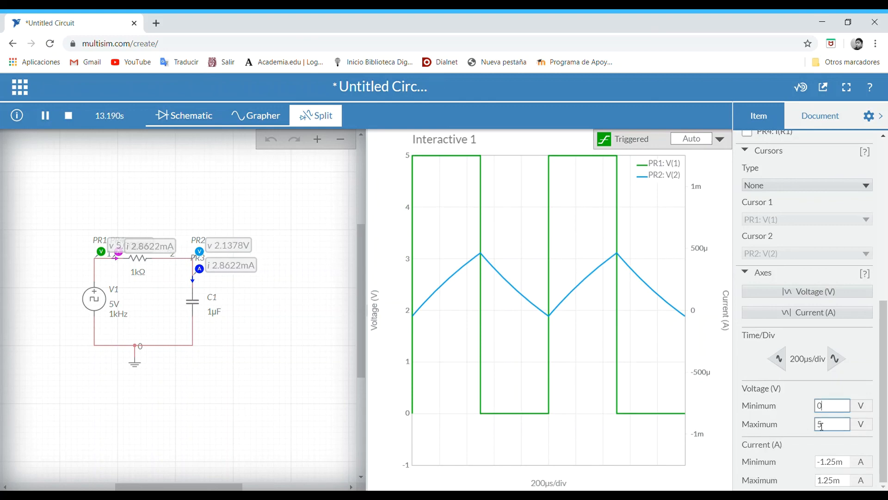
pyautogui.click(797, 388)
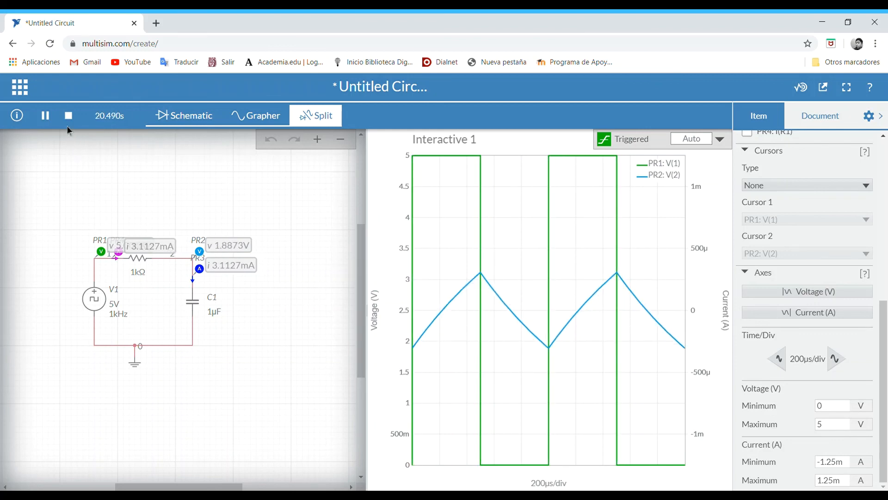
# - Set capacitor C1's capacitance to 100 nF while the simulation keeps running
pyautogui.click(192, 302)
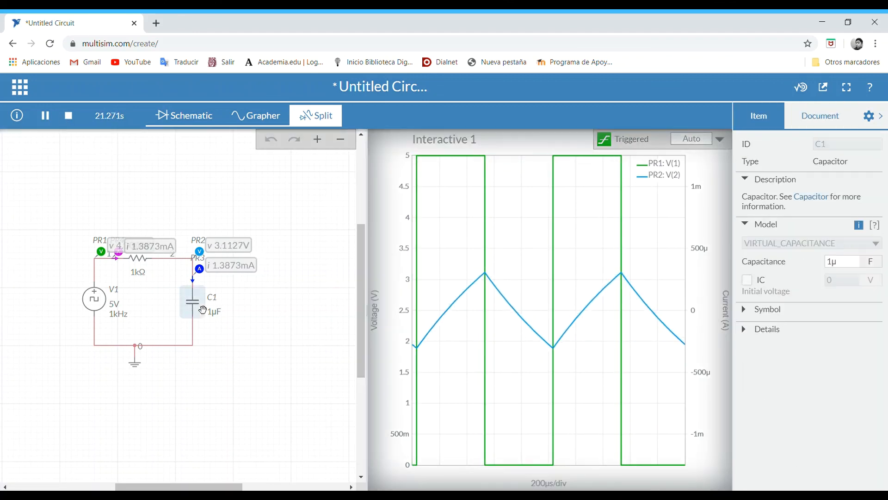
pyautogui.click(213, 315)
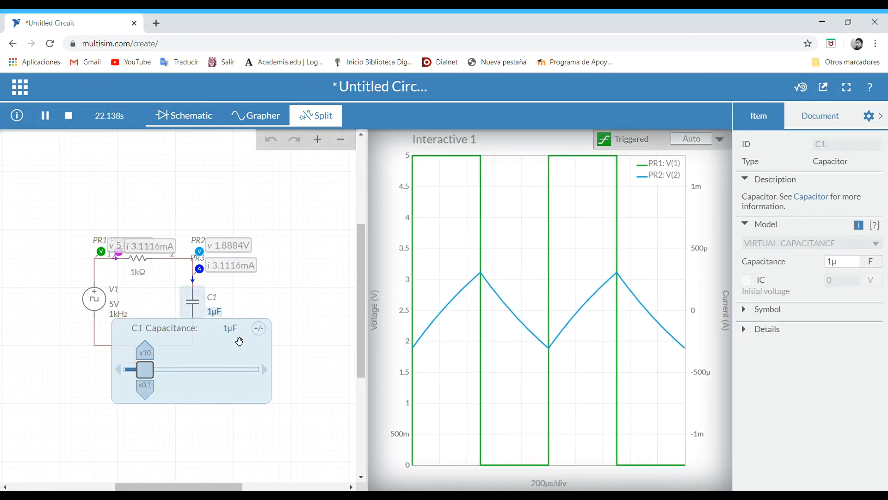
pyautogui.click(230, 328)
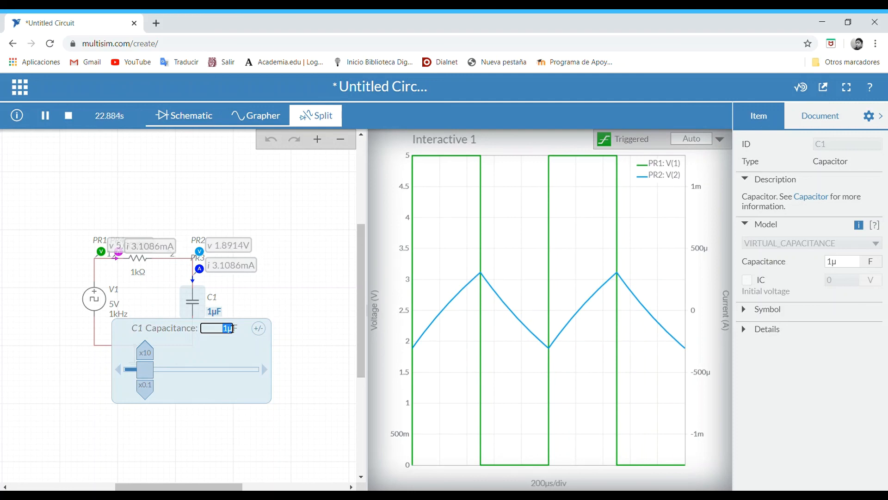
pyautogui.write('100n')
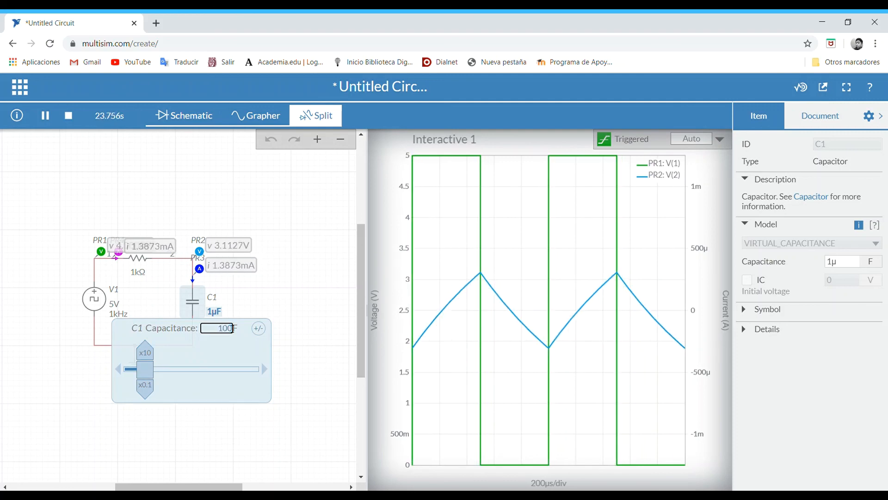
pyautogui.click(166, 191)
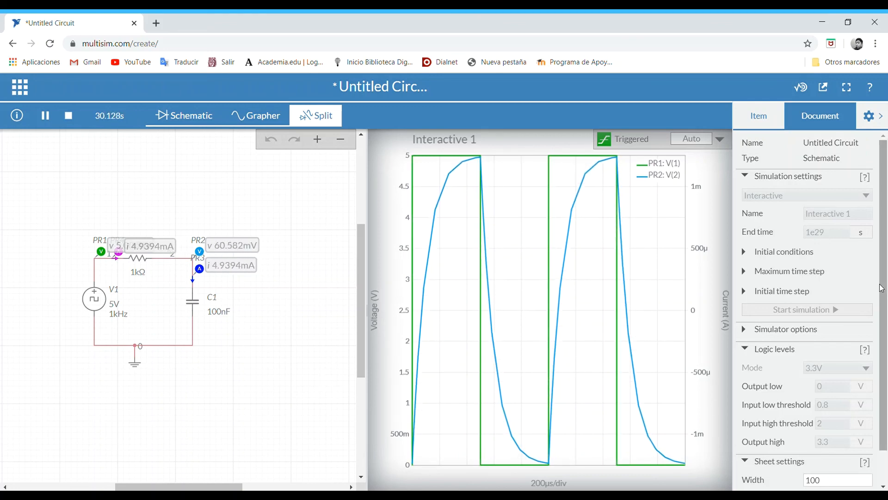
pyautogui.scroll(-1, 881, 368)
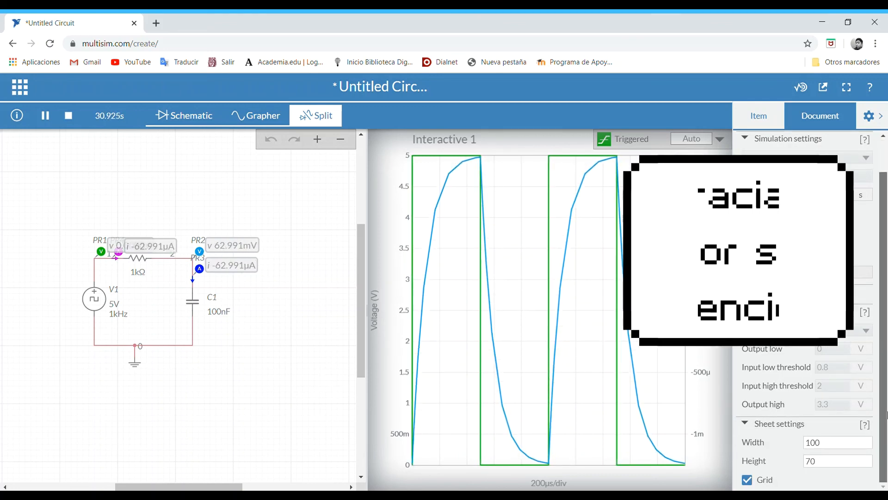
pyautogui.scroll(1, 884, 414)
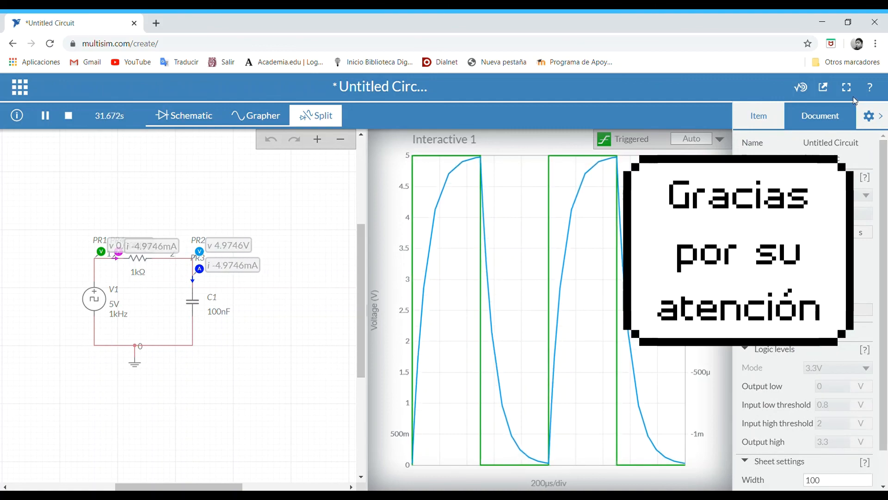